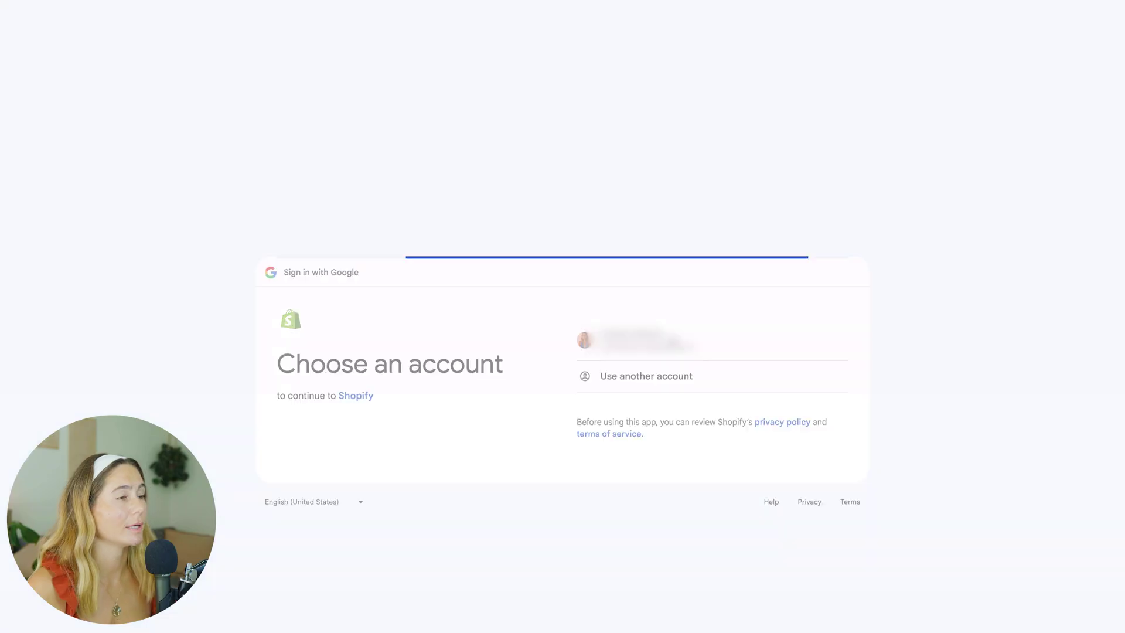
Skip the subscription payment offer and choose to sell through an online store, in person at events and on social media.
click(798, 501)
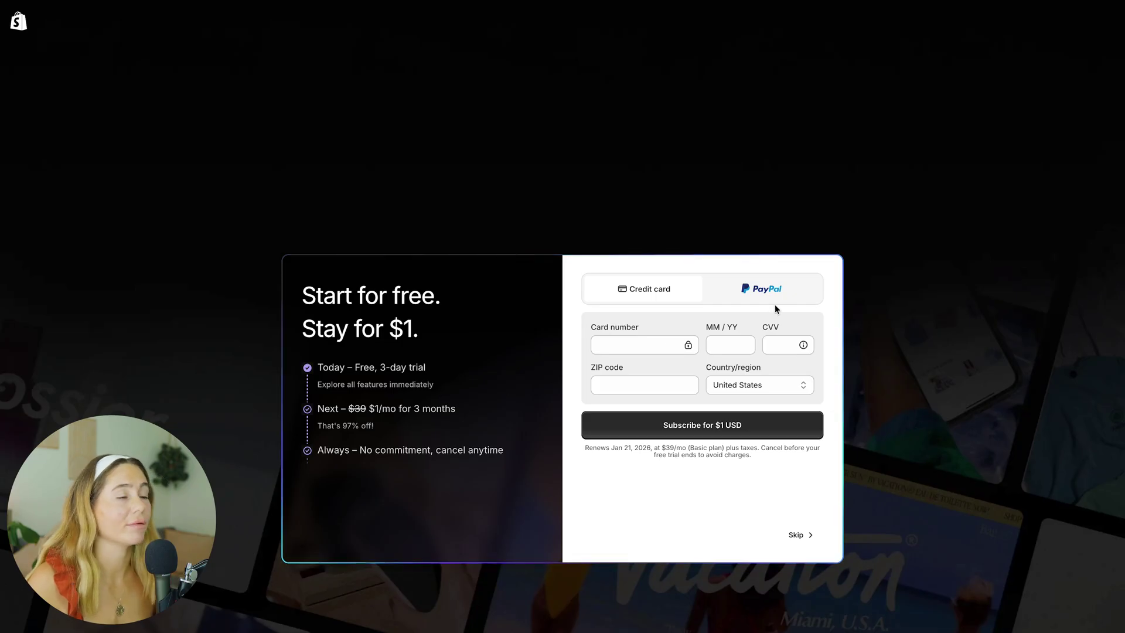
click(796, 534)
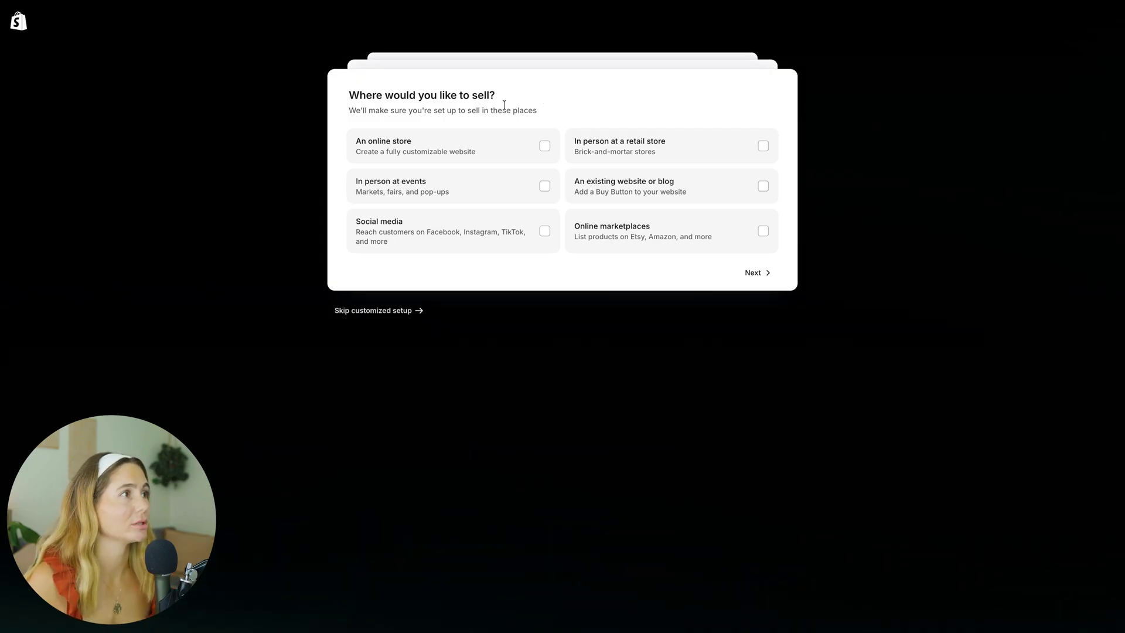
click(458, 149)
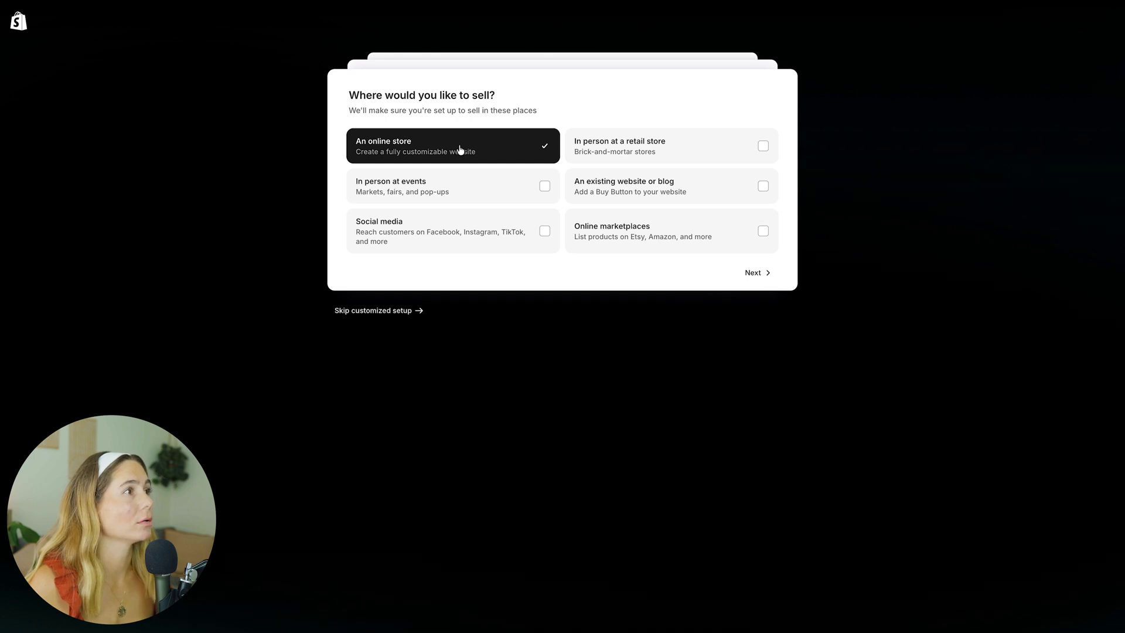
click(529, 189)
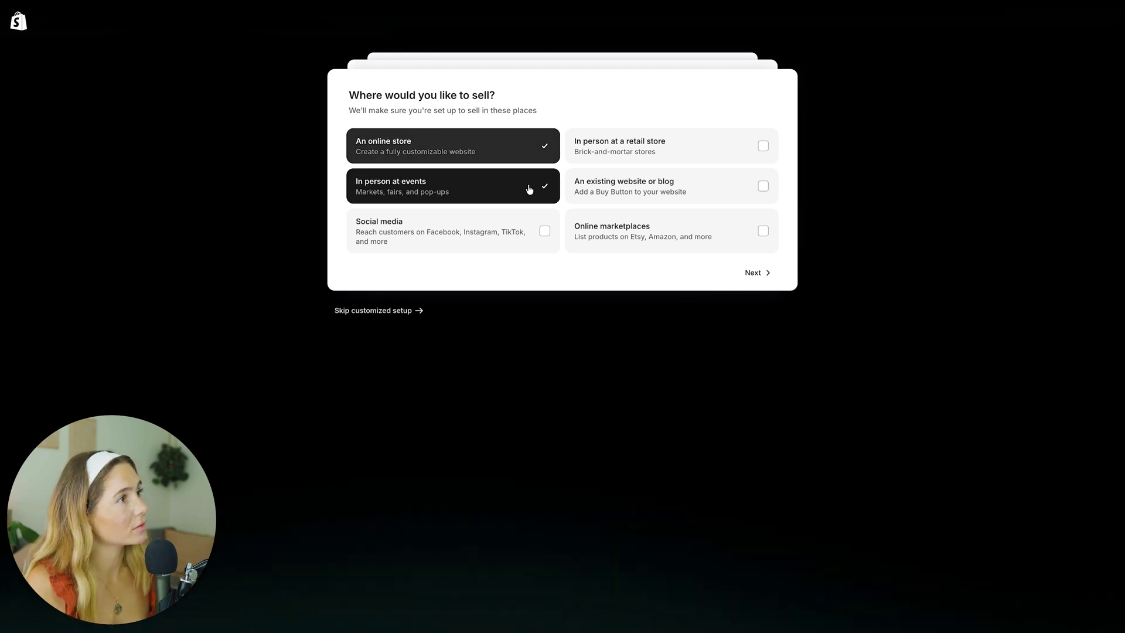
click(510, 241)
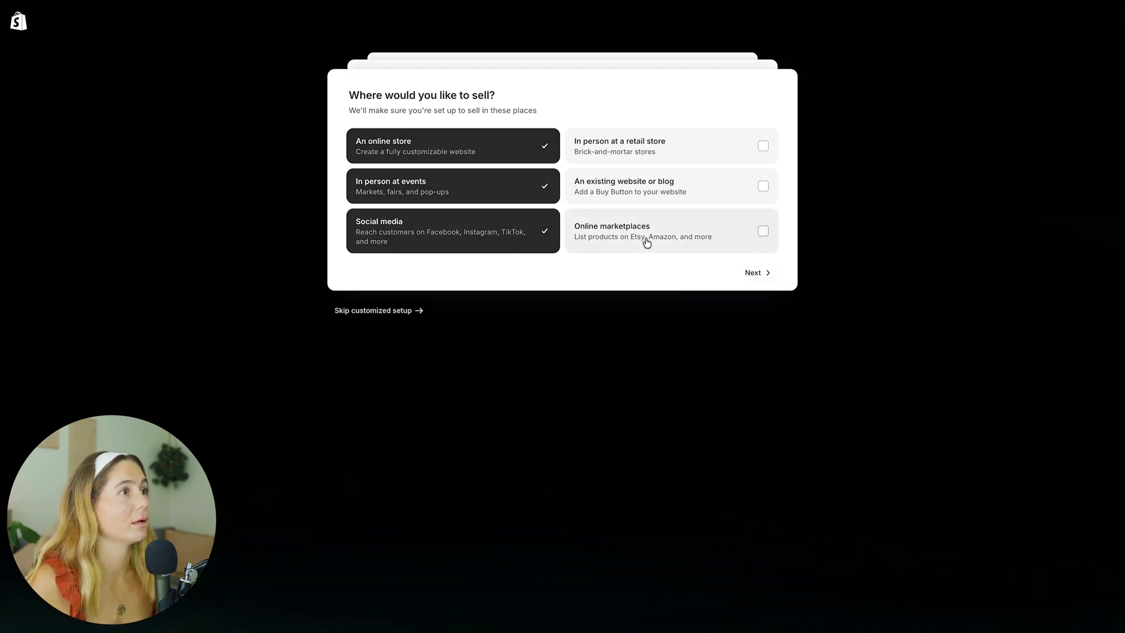
click(754, 272)
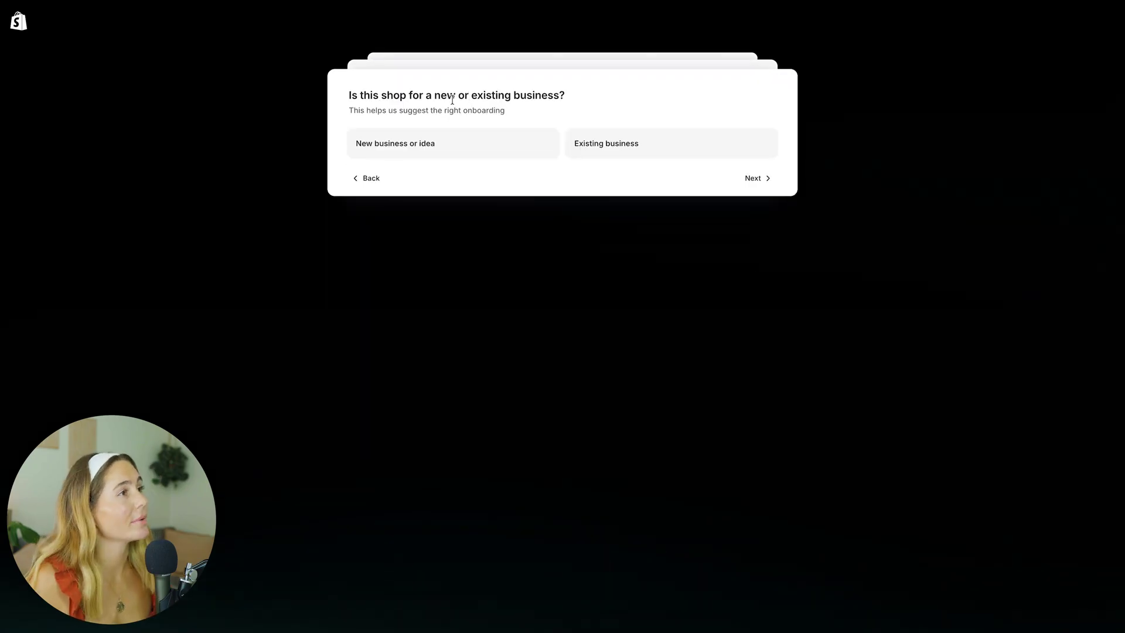
Set the shop up as a new business or idea that sells self-shipped products you buy or make yourself.
click(451, 140)
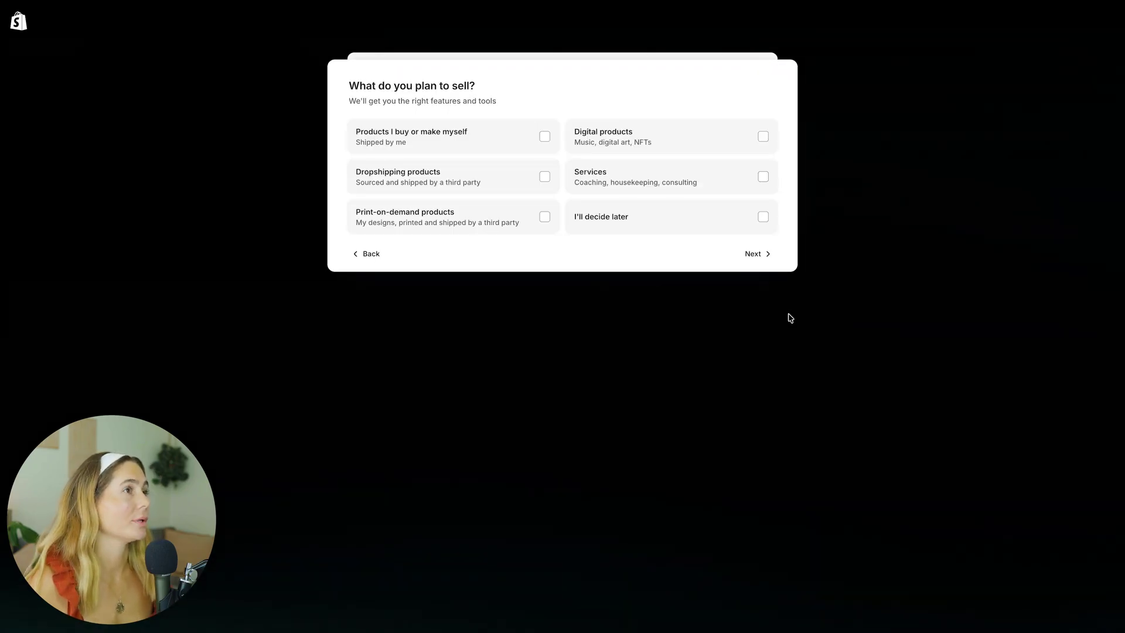
click(441, 146)
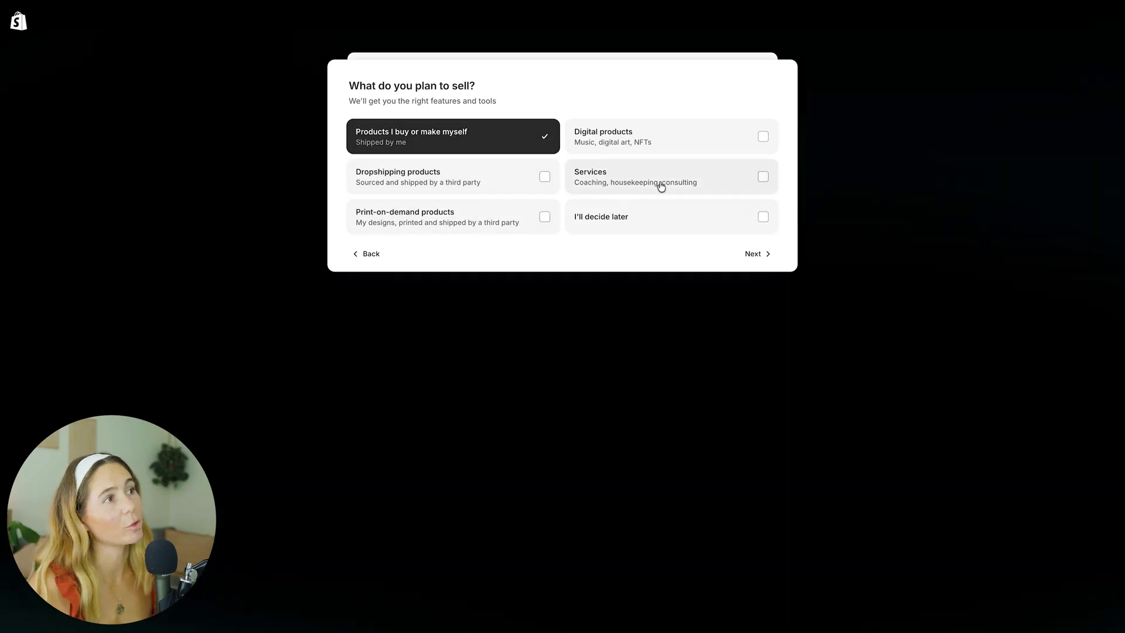
click(756, 253)
Name the store AURA ATHLETICS and continue the setup.
click(573, 125)
text(AURA ATHLETICS)
click(755, 165)
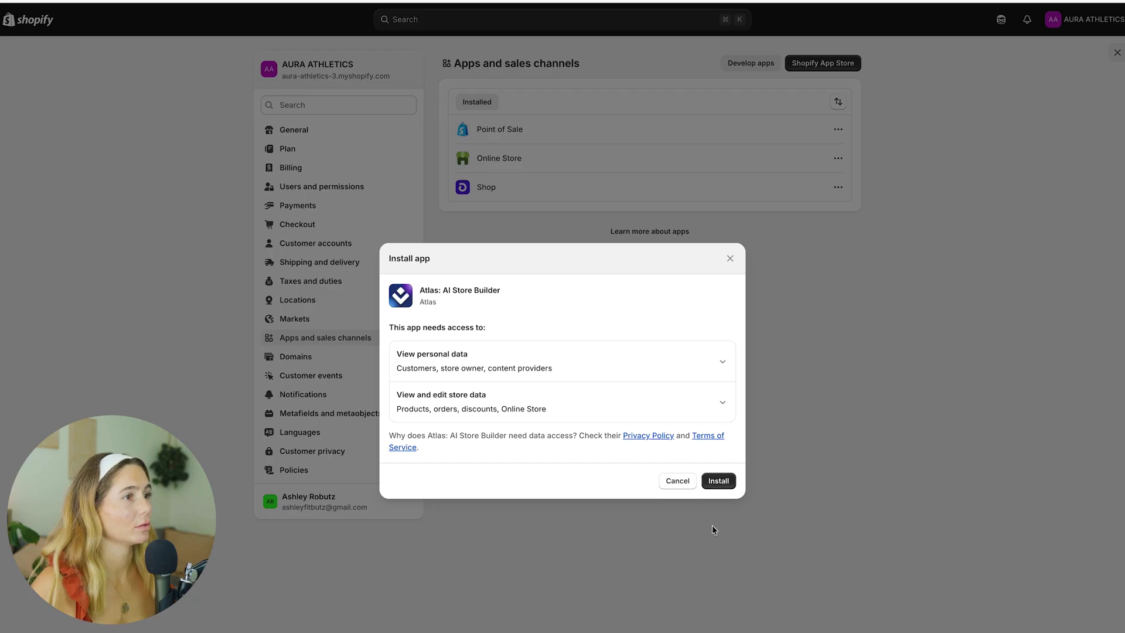
Install the Atlas: AI Store Builder app and open its product selection for generating a store.
click(718, 480)
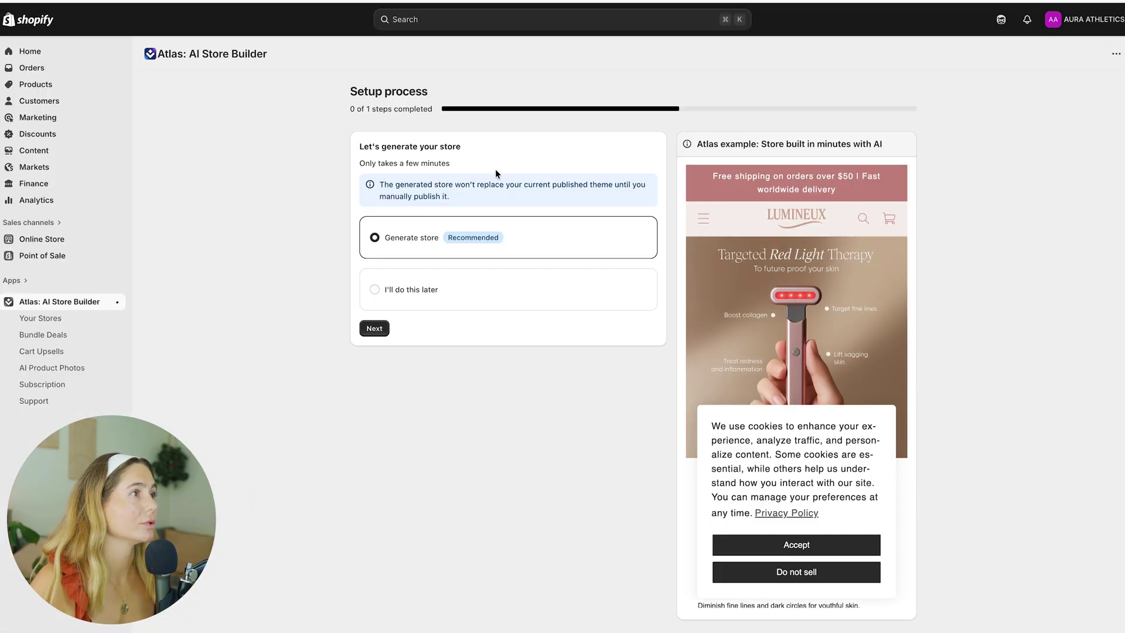
click(375, 328)
click(495, 365)
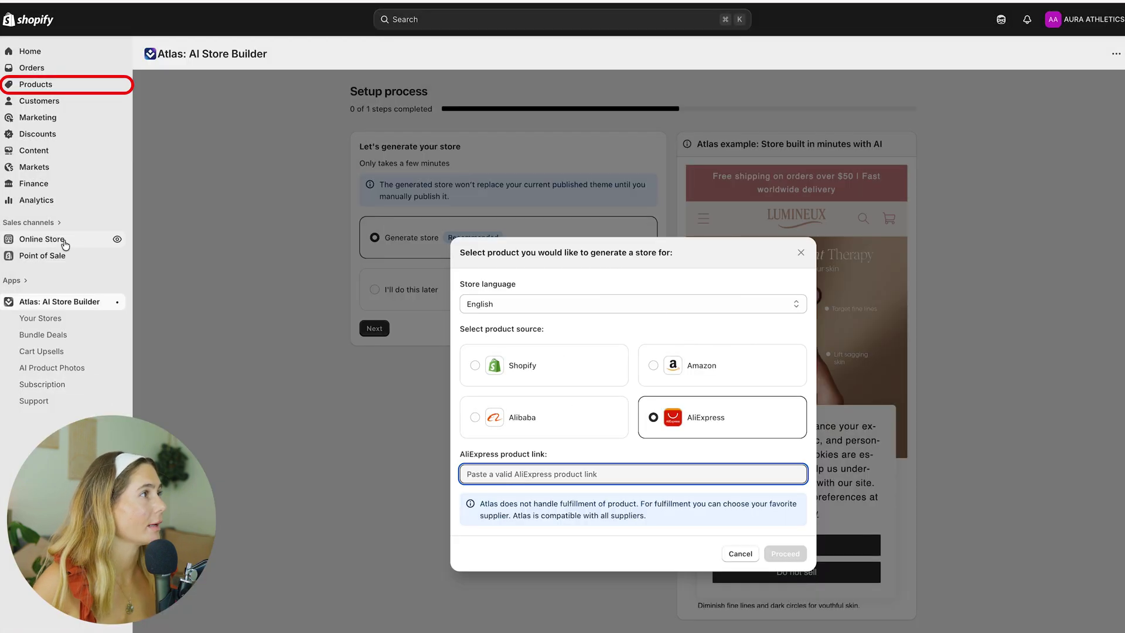
Create a new product titled "Meridian Seamless High-Rise Legging" and paste in its description.
click(66, 86)
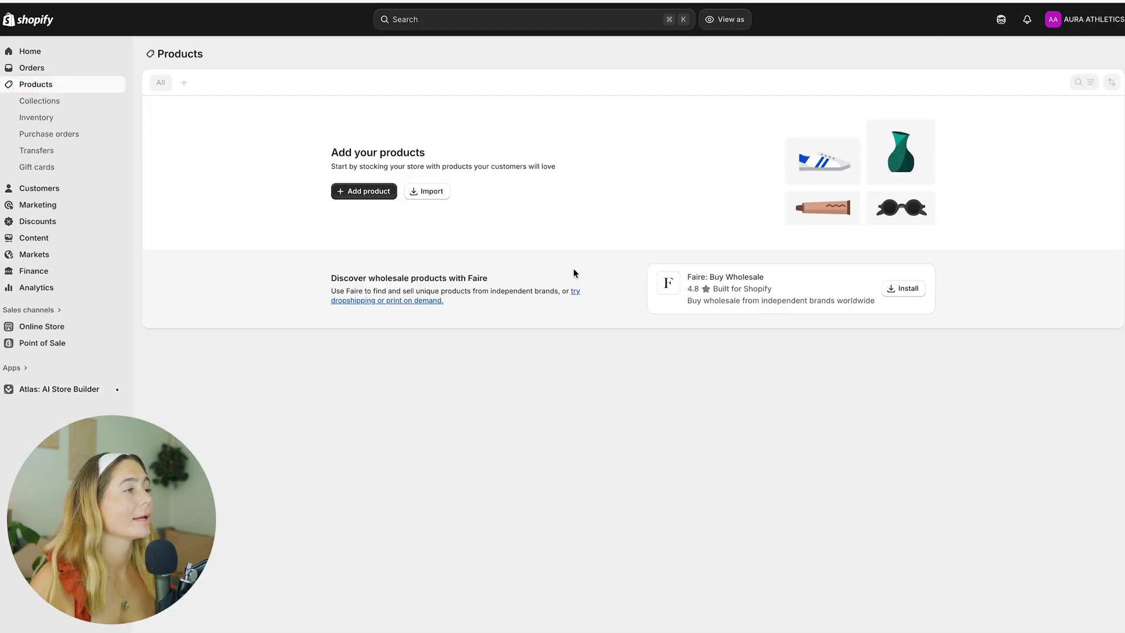
click(370, 193)
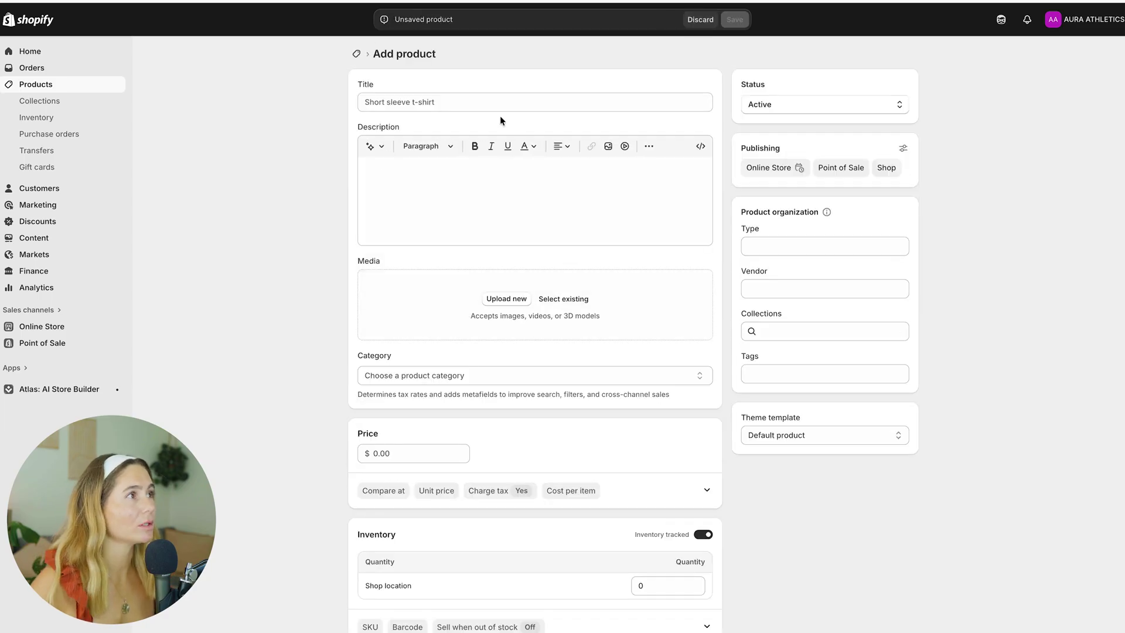
click(479, 103)
text(Meridian Seamless High-Rise Legging)
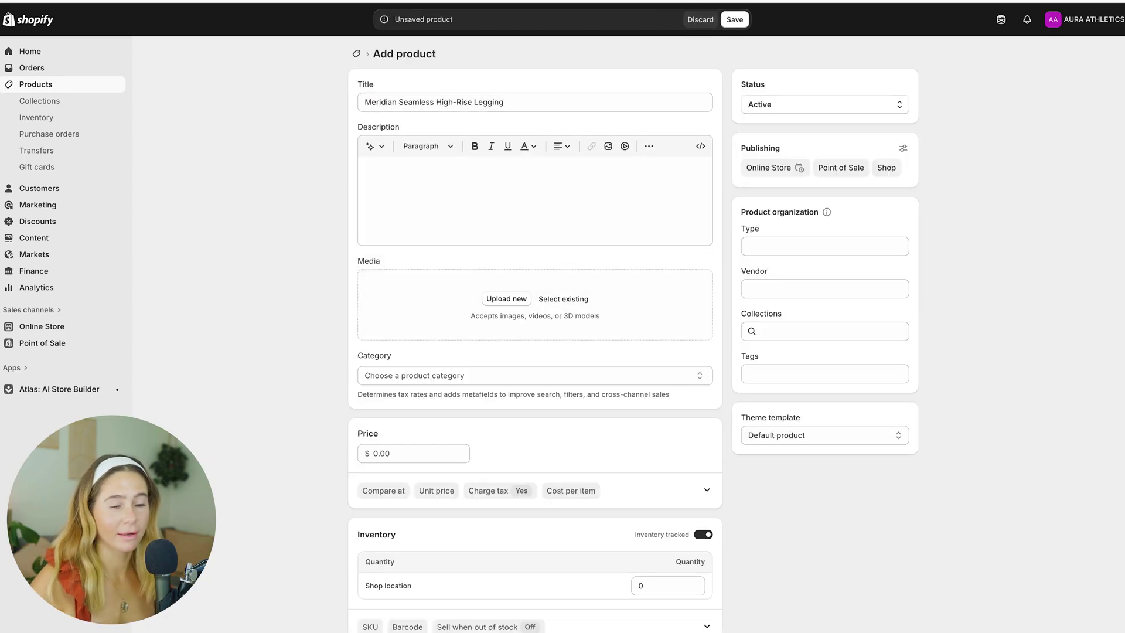
click(515, 216)
key(cmd+v)
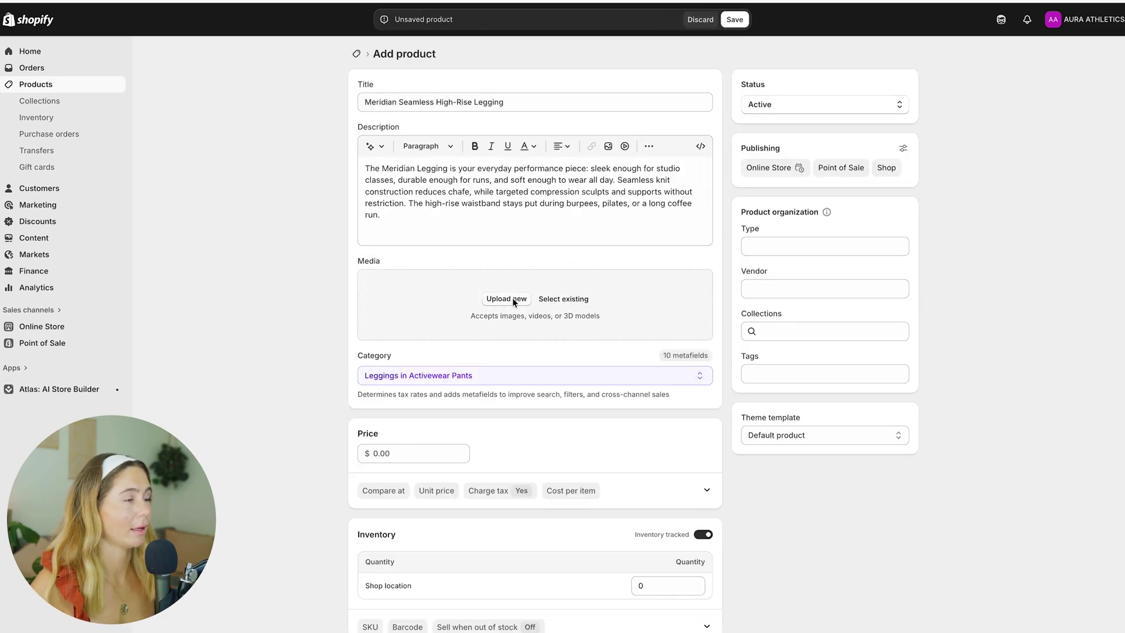
Upload the leggings photo to the product's media.
click(507, 298)
click(482, 303)
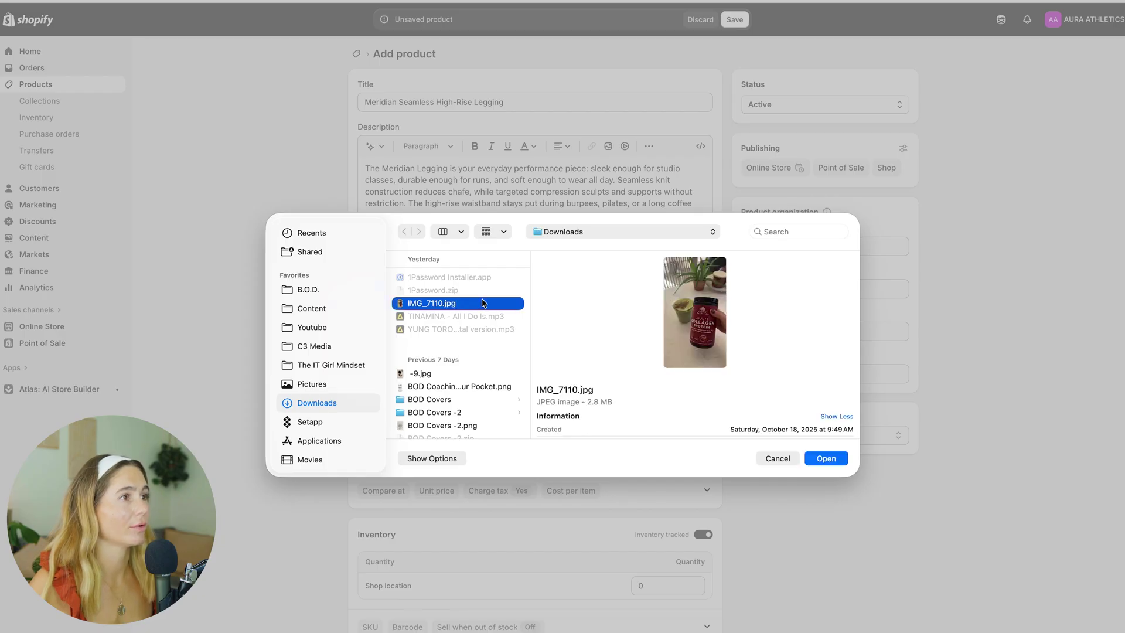
key(Return)
Set the legging's price to $68 and its Shop location quantity to 200.
click(421, 498)
text(68)
scroll(552, 500, down, 5)
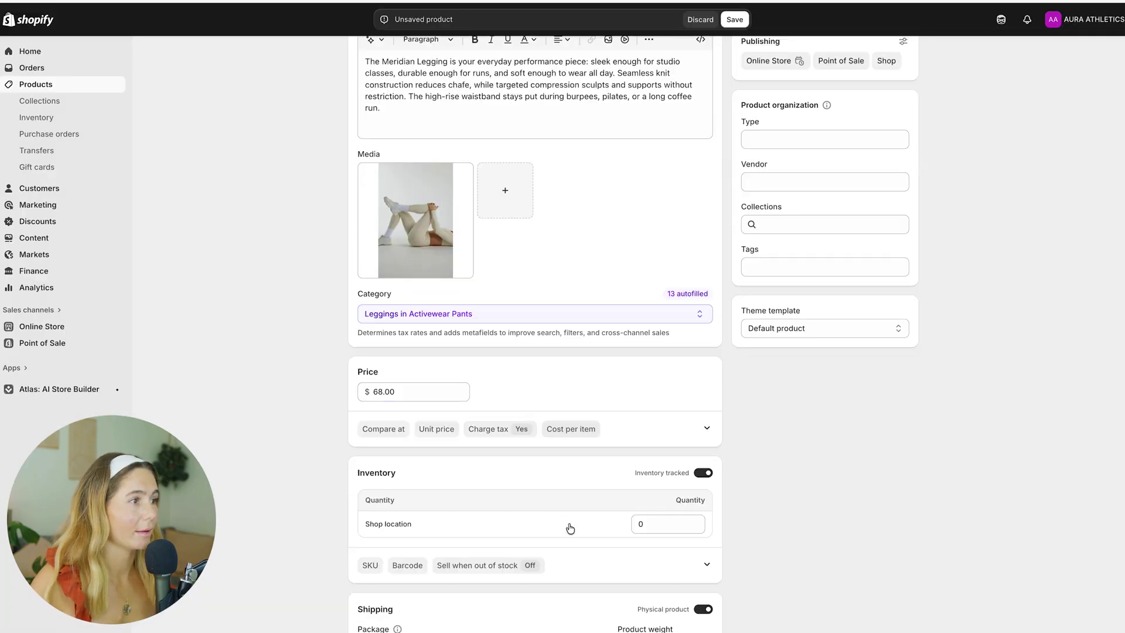
click(639, 497)
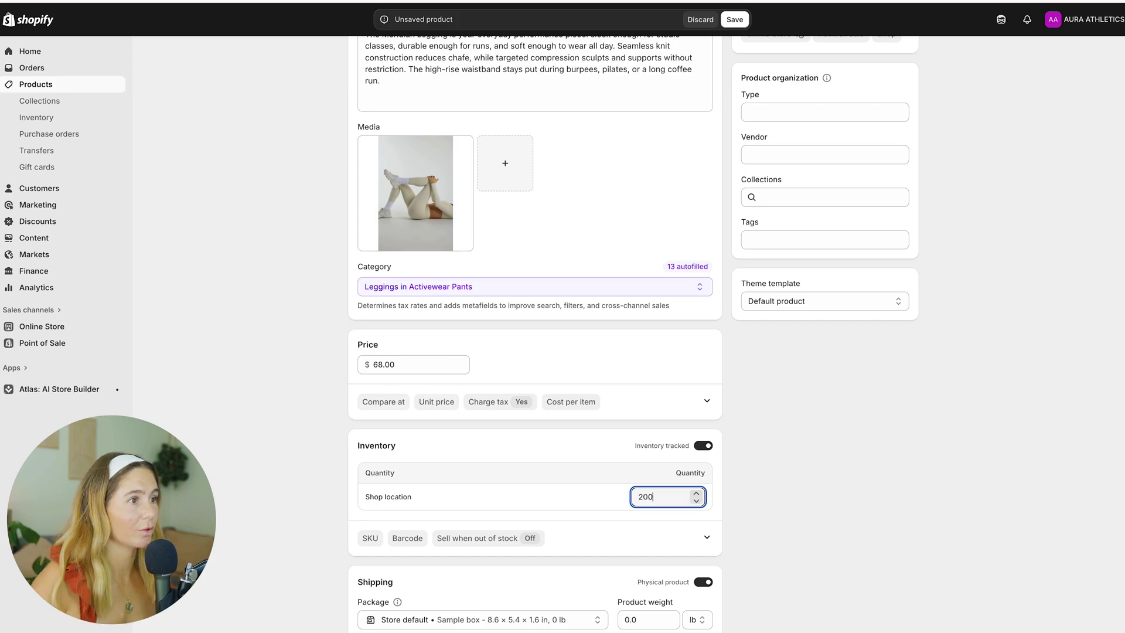
Review the legging's shipping, product organization and category metafield settings, and save the product.
scroll(674, 497, down, 3)
click(640, 493)
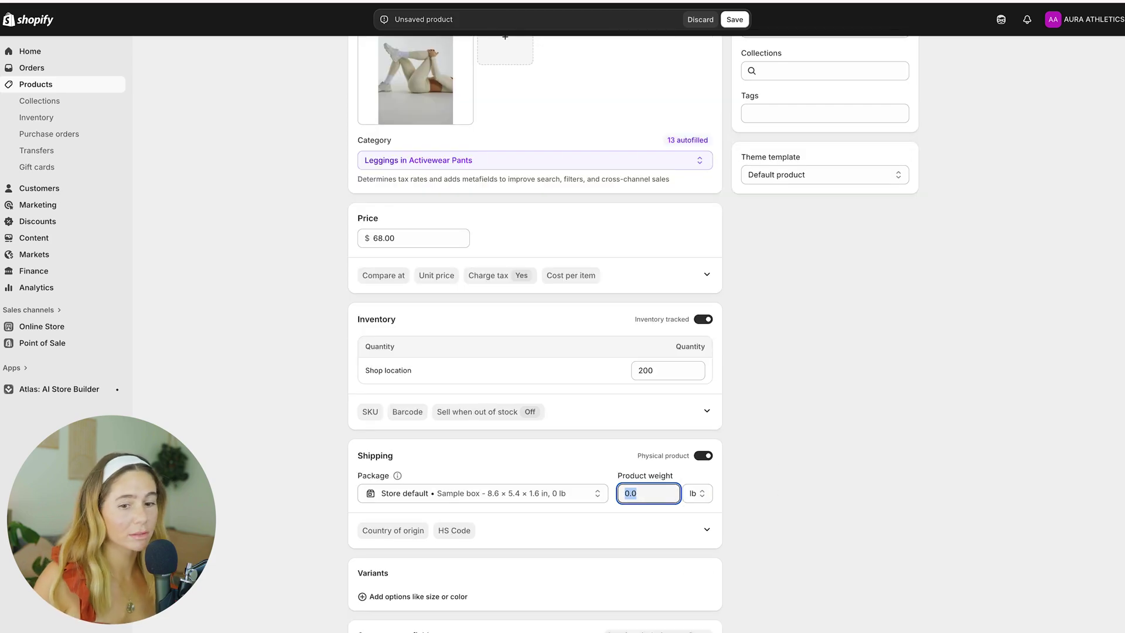
scroll(609, 443, up, 5)
scroll(609, 442, down, 1)
click(788, 206)
click(829, 246)
click(906, 198)
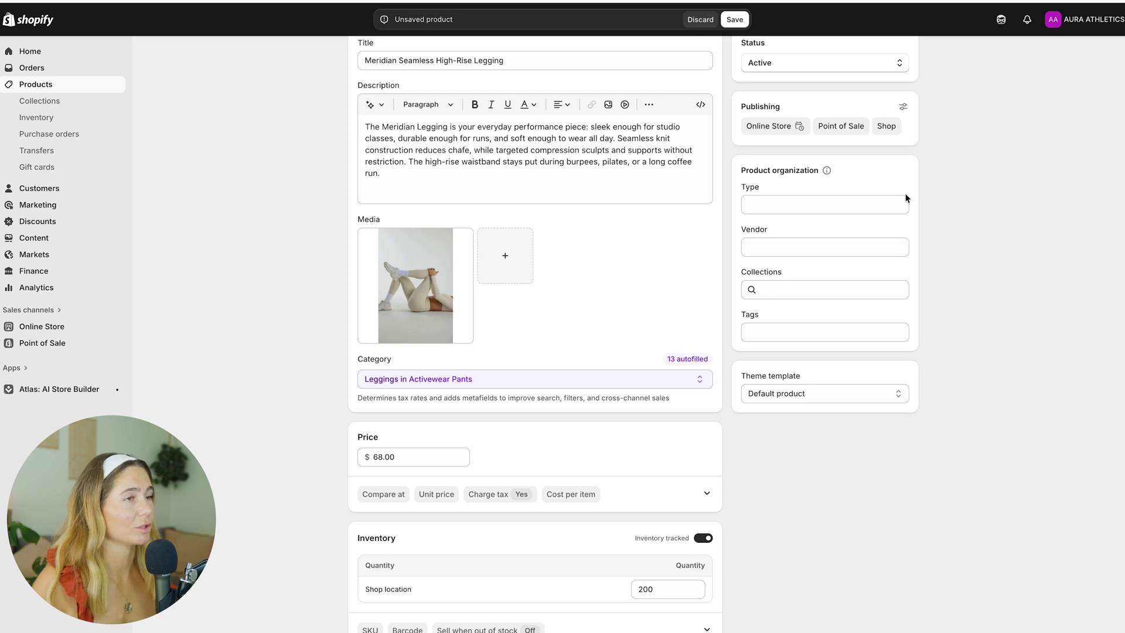
scroll(907, 198, up, 1)
scroll(691, 303, down, 12)
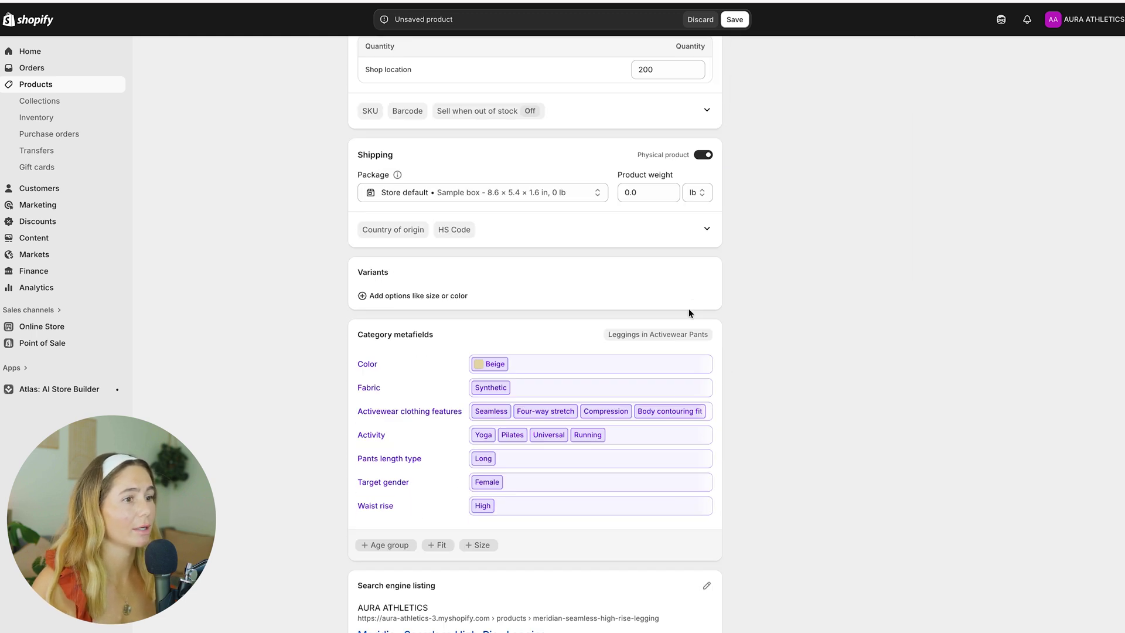
key(ctrl+s)
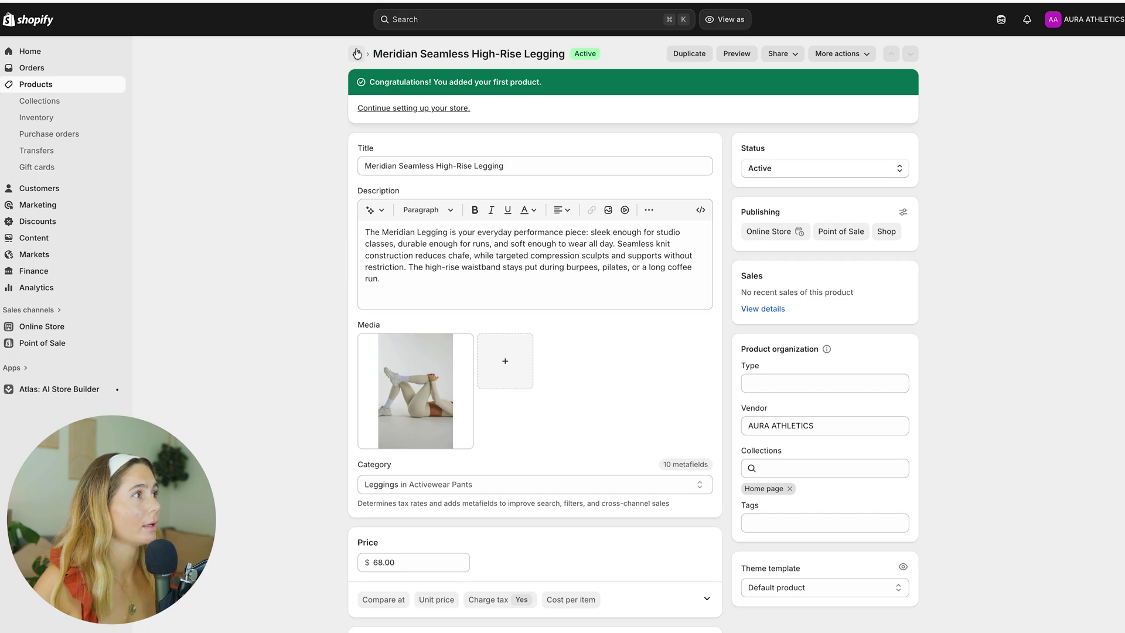
Create a second product titled "Solace Ribbed Cross-Back Sports Bra" with a description of its sculpting, supportive cross-back design.
click(47, 84)
click(1096, 51)
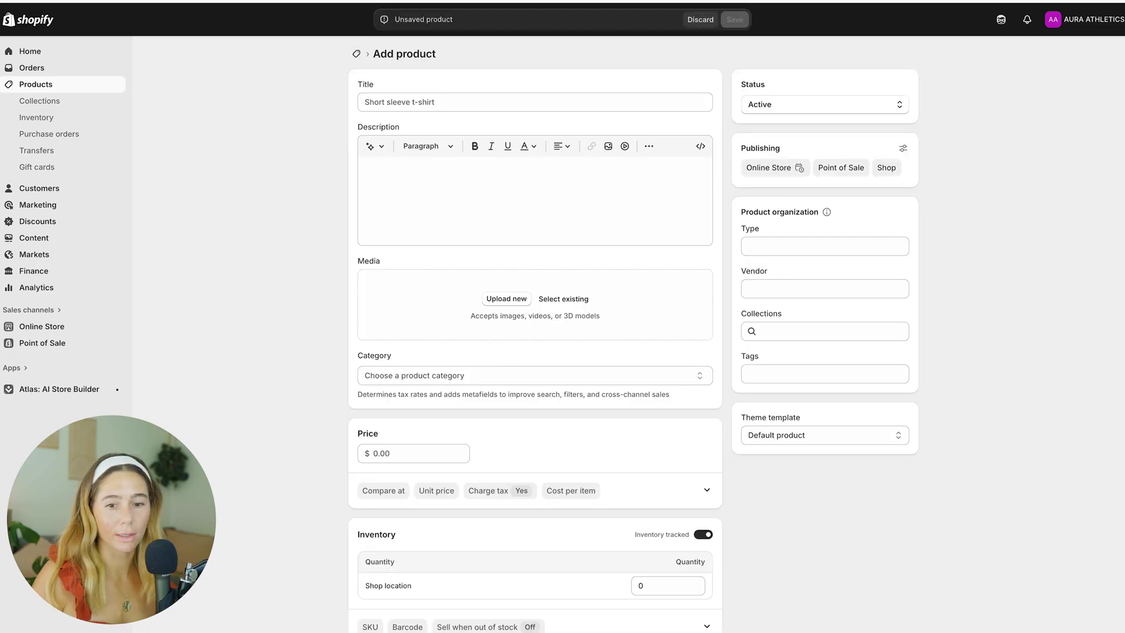
click(527, 102)
text(Solace Ribbed Cross-Back Sports Bra)
click(447, 176)
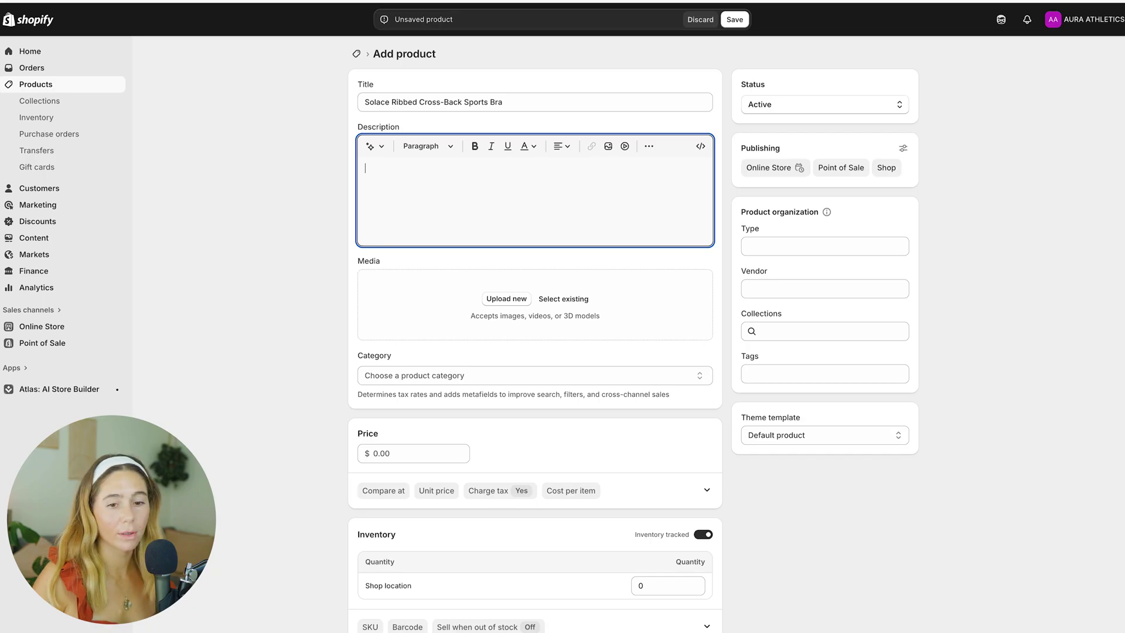
text(A sculpting, ribbed sports bra with a supportive cross-back design and soft, second-skin feel — made for movement and mindful rest.)
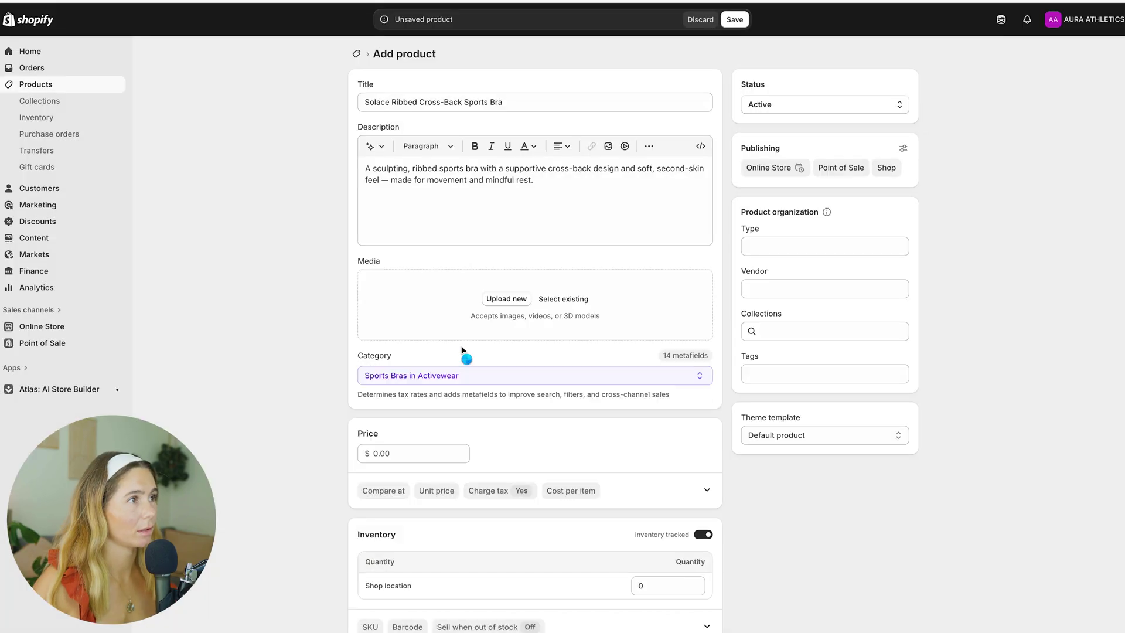
Add the sports bra photo to the product's media and set the price to $48.
drag(461, 351, 643, 303)
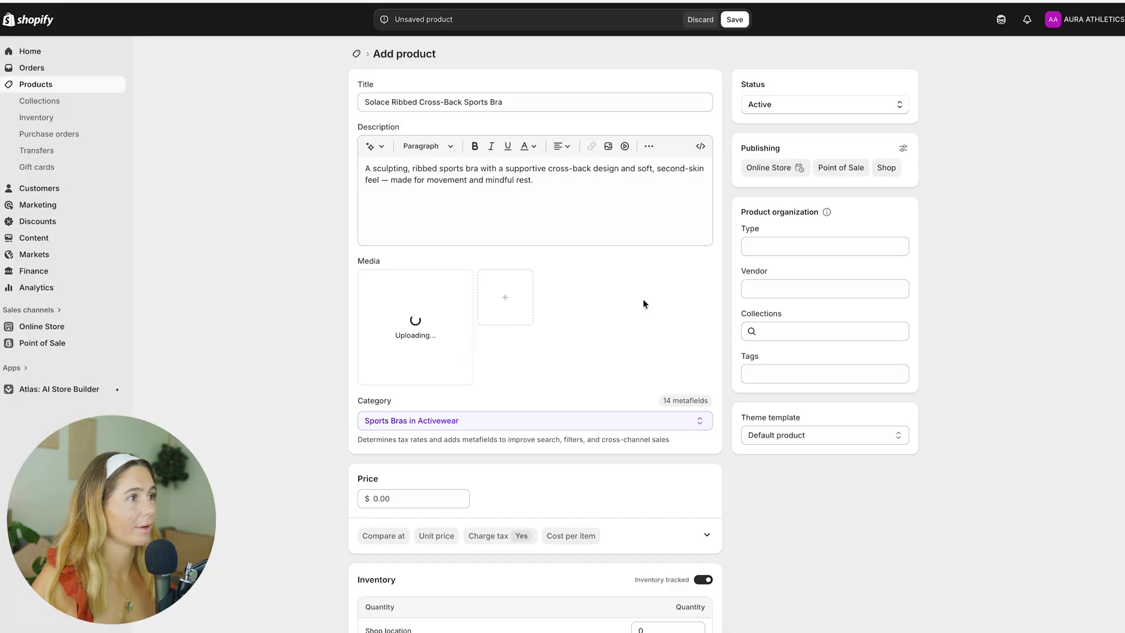
scroll(667, 476, down, 3)
click(422, 312)
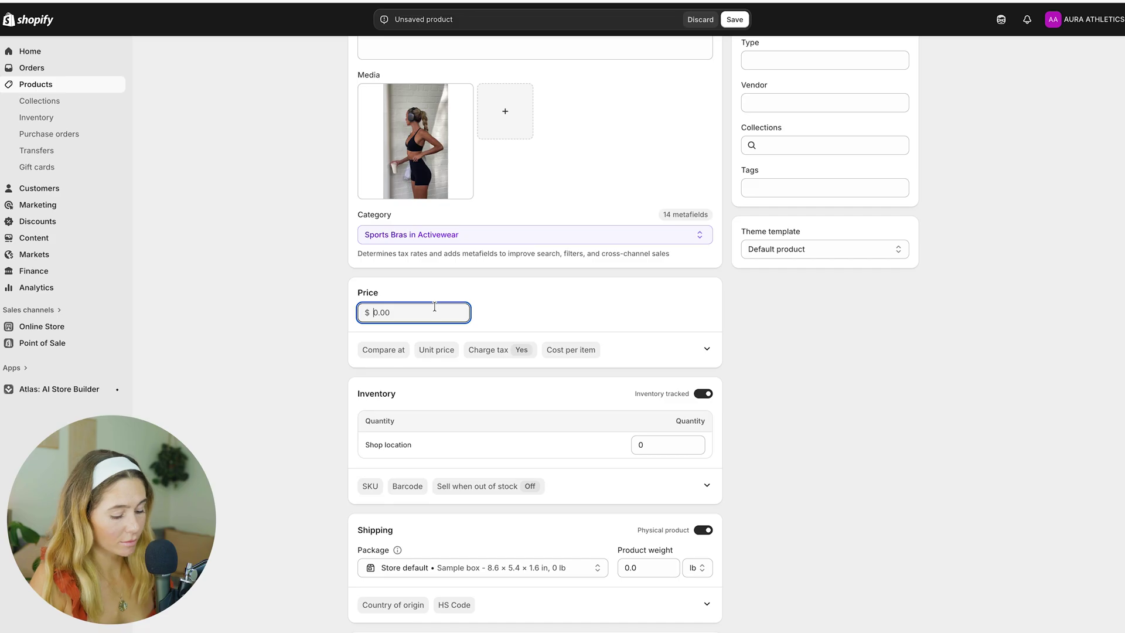
text(48)
click(585, 314)
Set the sports bra's Shop location quantity to 200 and save the product.
scroll(782, 280, down, 4)
click(662, 226)
text(200)
click(885, 318)
scroll(578, 530, up, 7)
scroll(610, 146, down, 12)
click(902, 616)
Start building a store in Atlas from the existing Shopify legging product, and proceed with its single product photo.
click(58, 284)
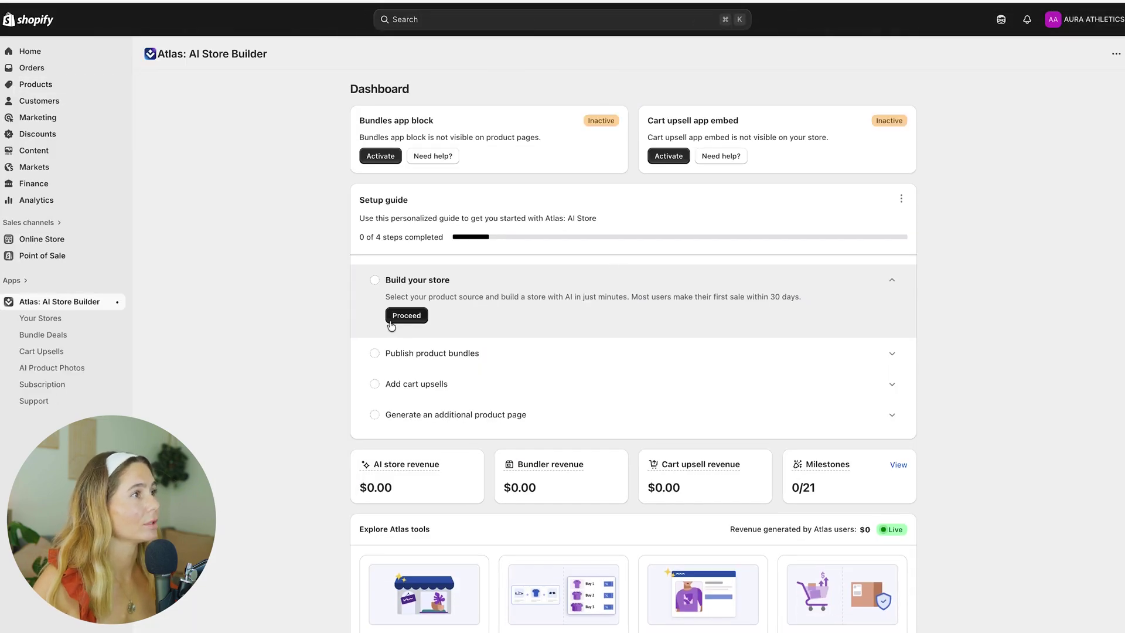
click(412, 317)
click(601, 373)
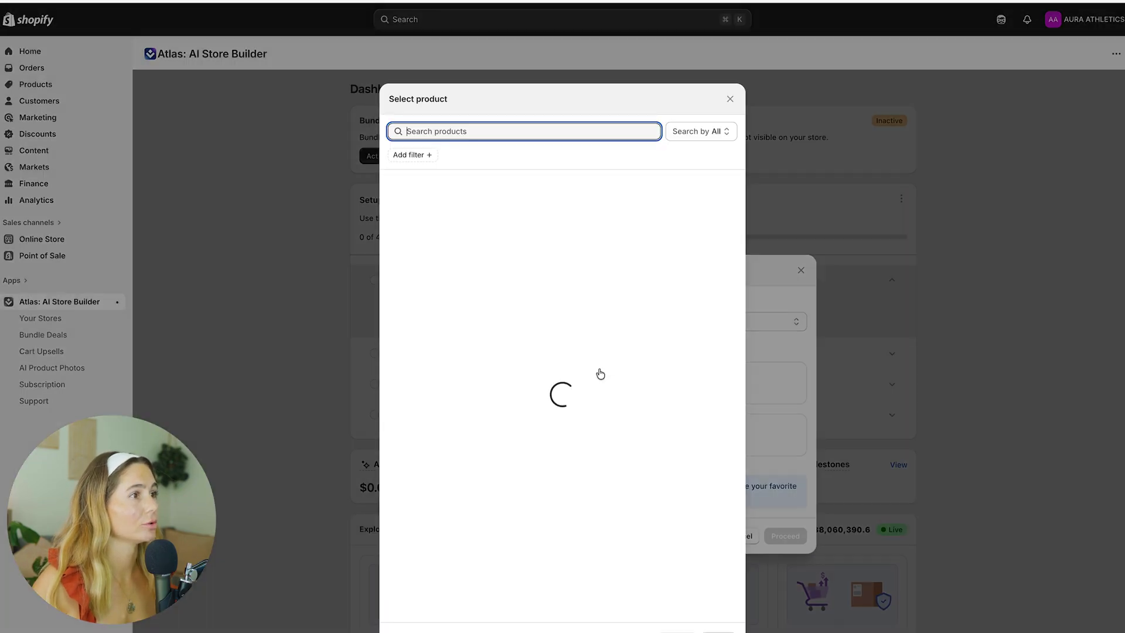
click(425, 193)
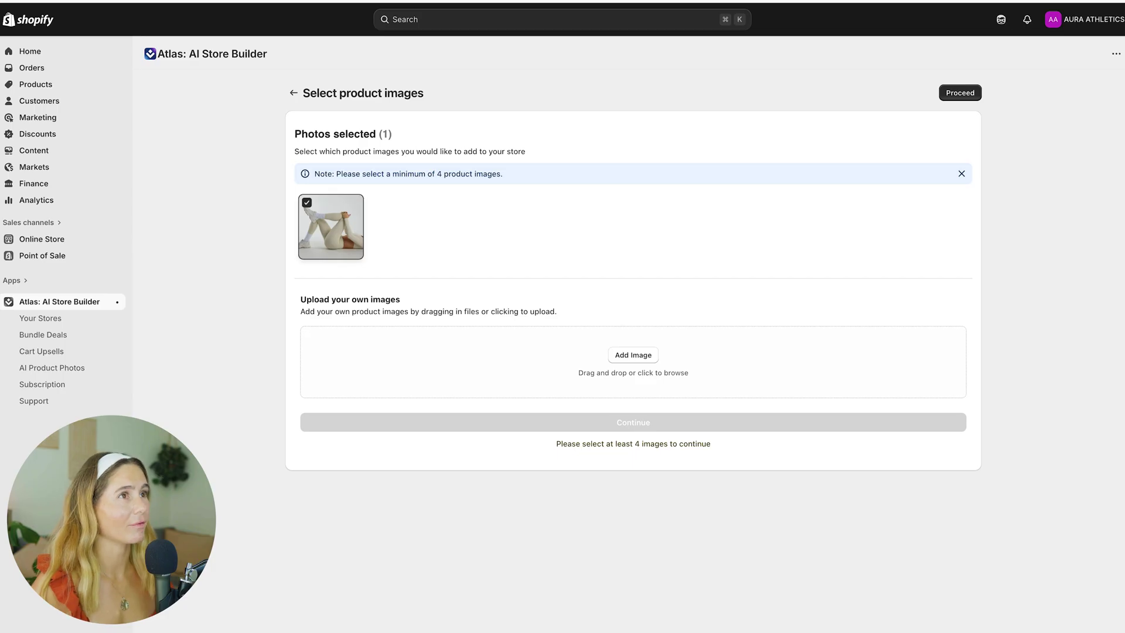
click(963, 95)
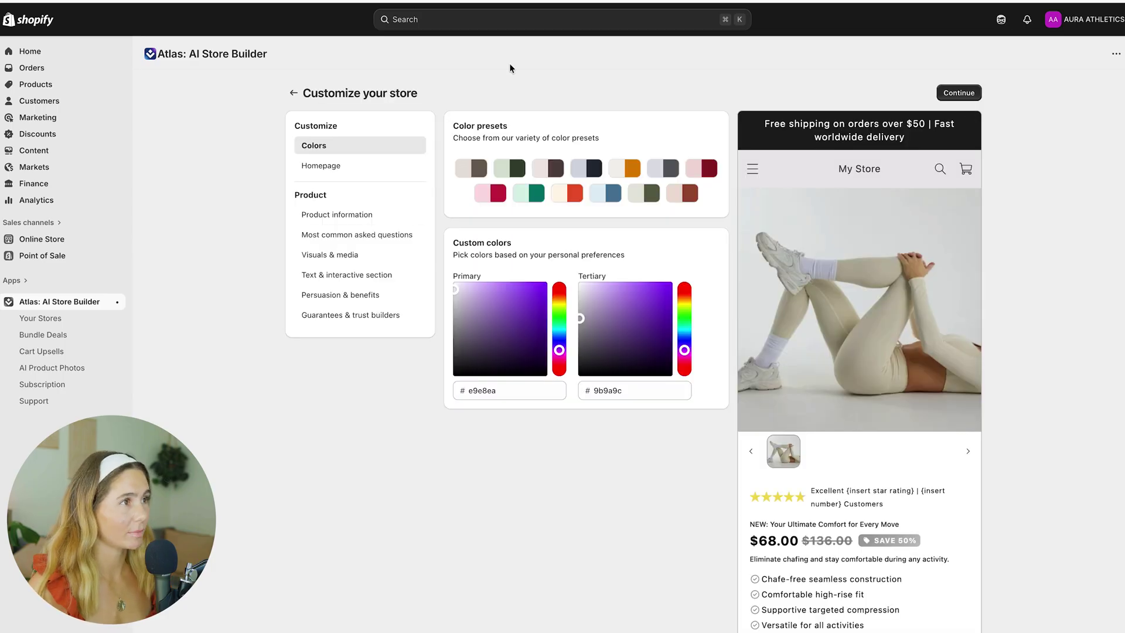
Compare color presets for the generated store, apply Soft Clay and check it in the store preview.
click(473, 170)
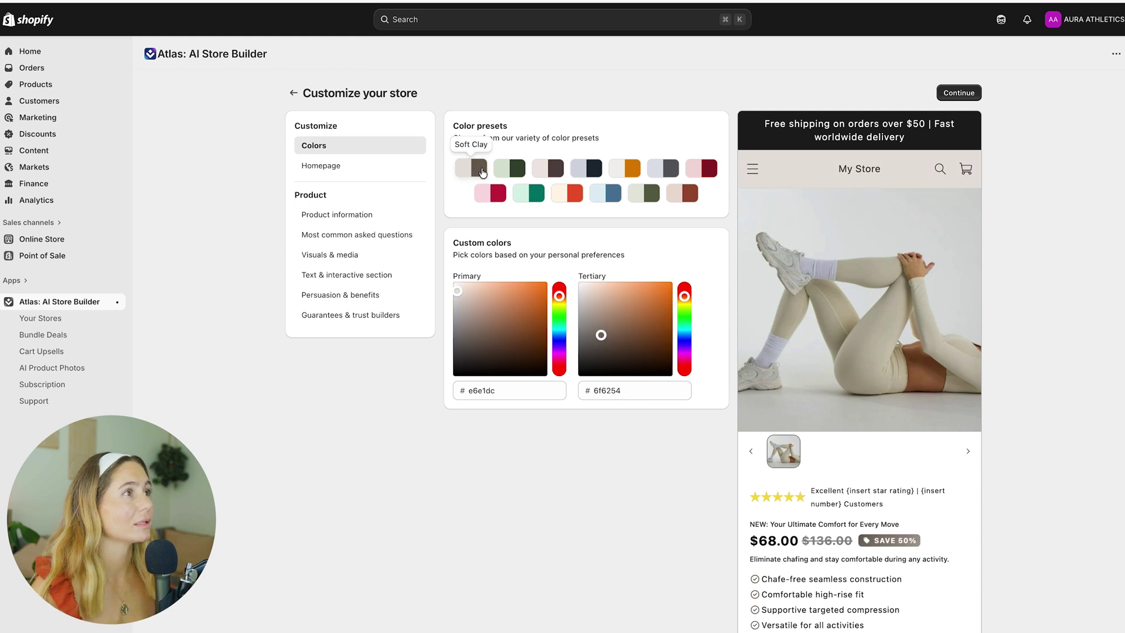
click(547, 169)
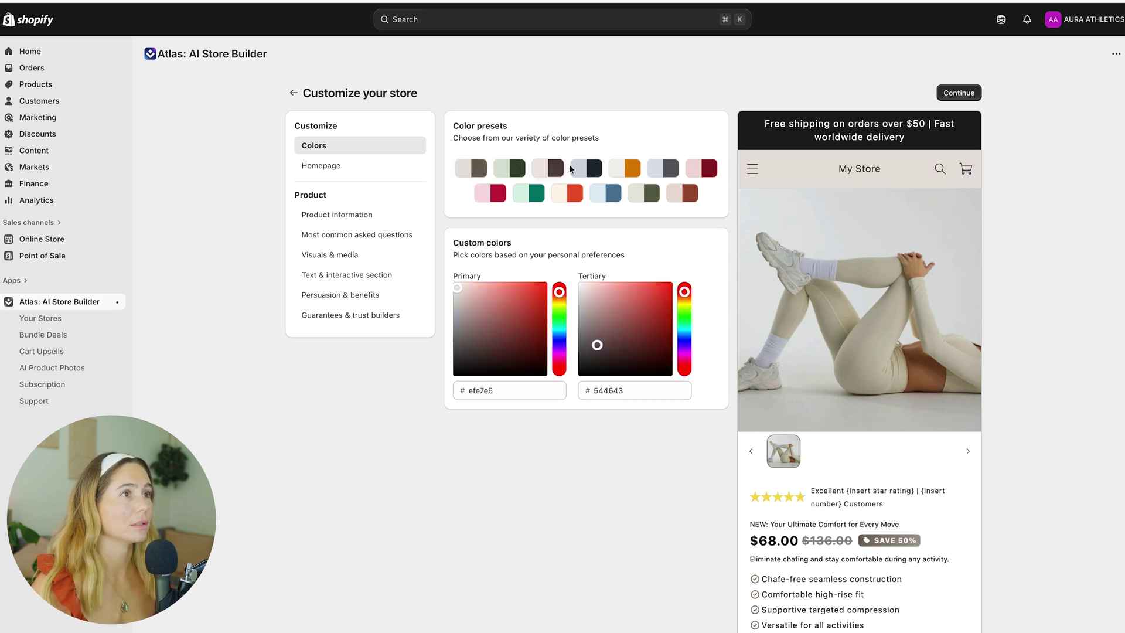
click(472, 168)
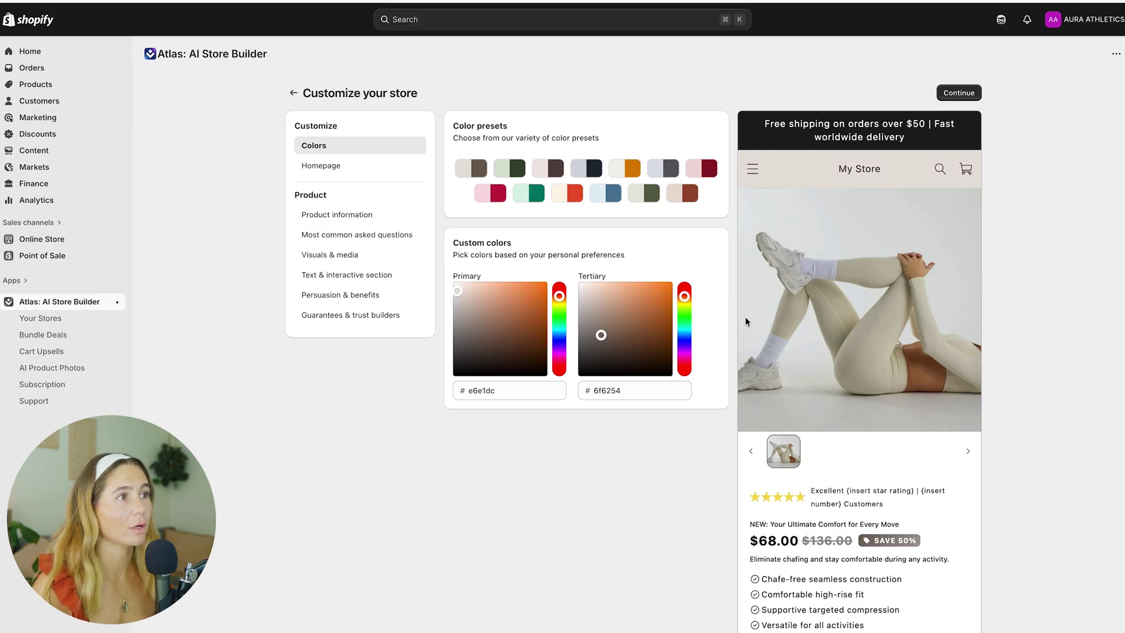
scroll(813, 168, down, 10)
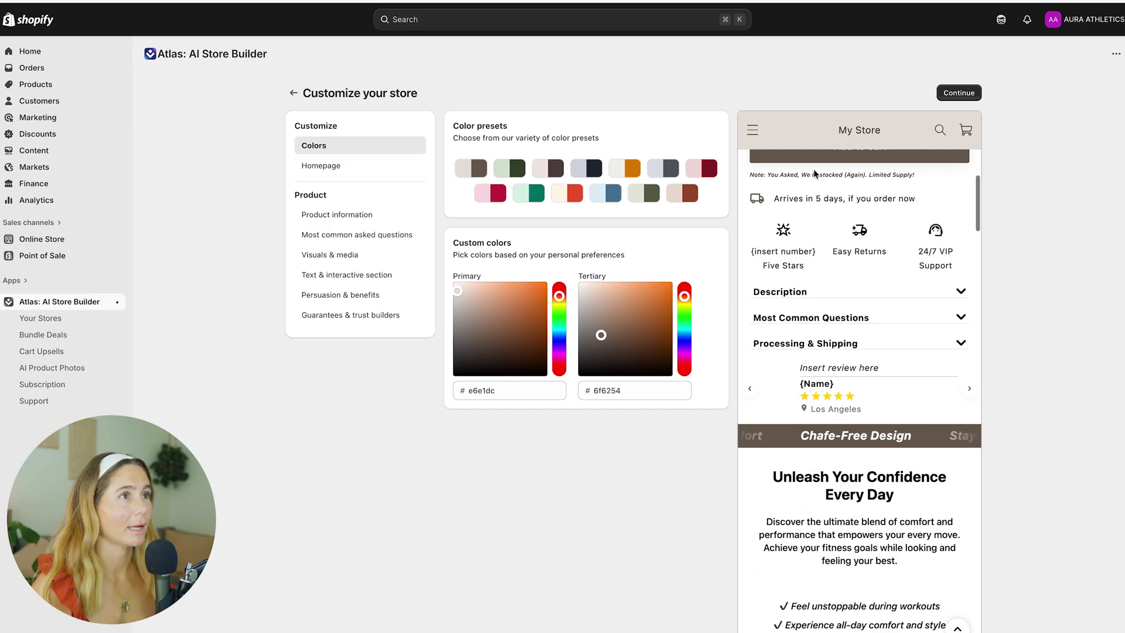
Check the top of the product page preview and the store's navigation menu.
scroll(813, 169, up, 15)
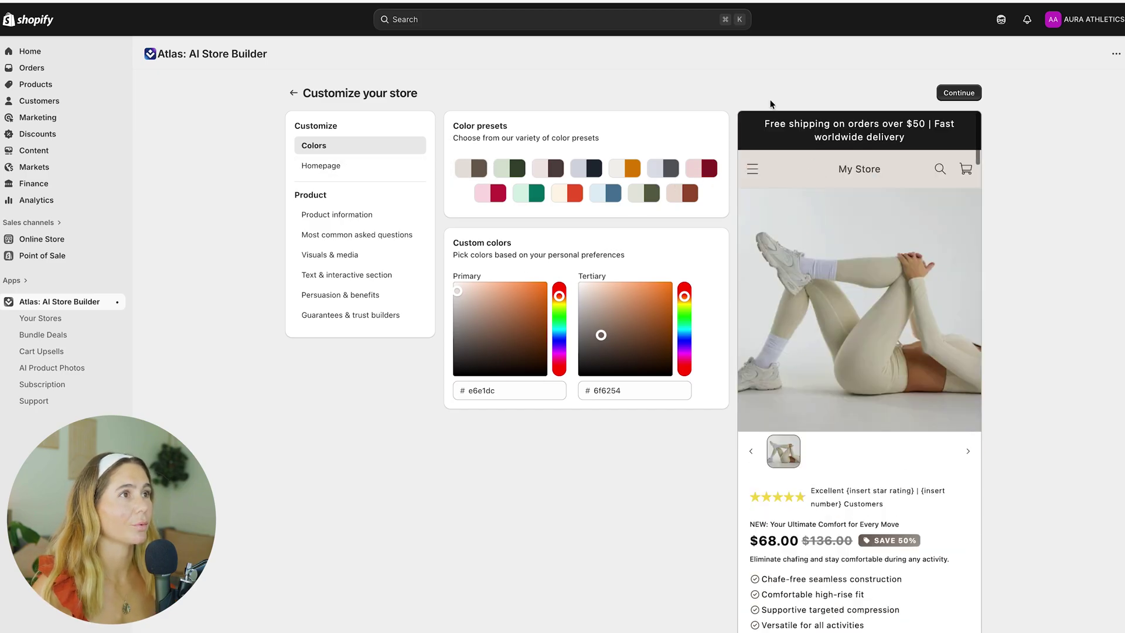
click(752, 169)
click(755, 170)
Review the homepage's image banner heading, subheading and note, and its image-with-text copy, against the store preview.
click(579, 218)
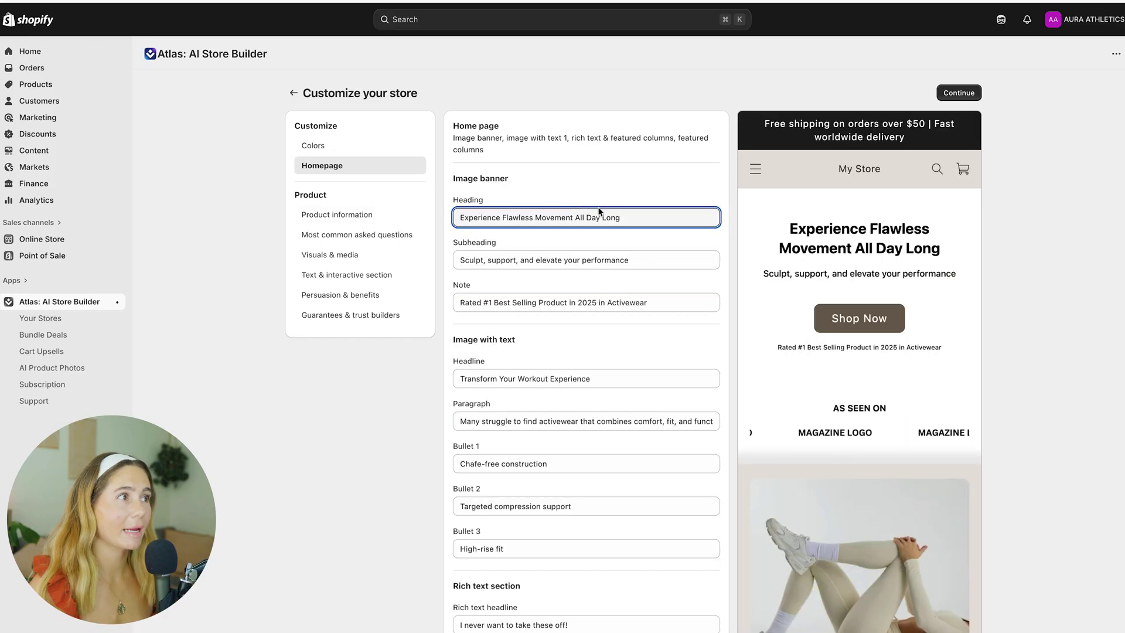
click(550, 261)
click(632, 308)
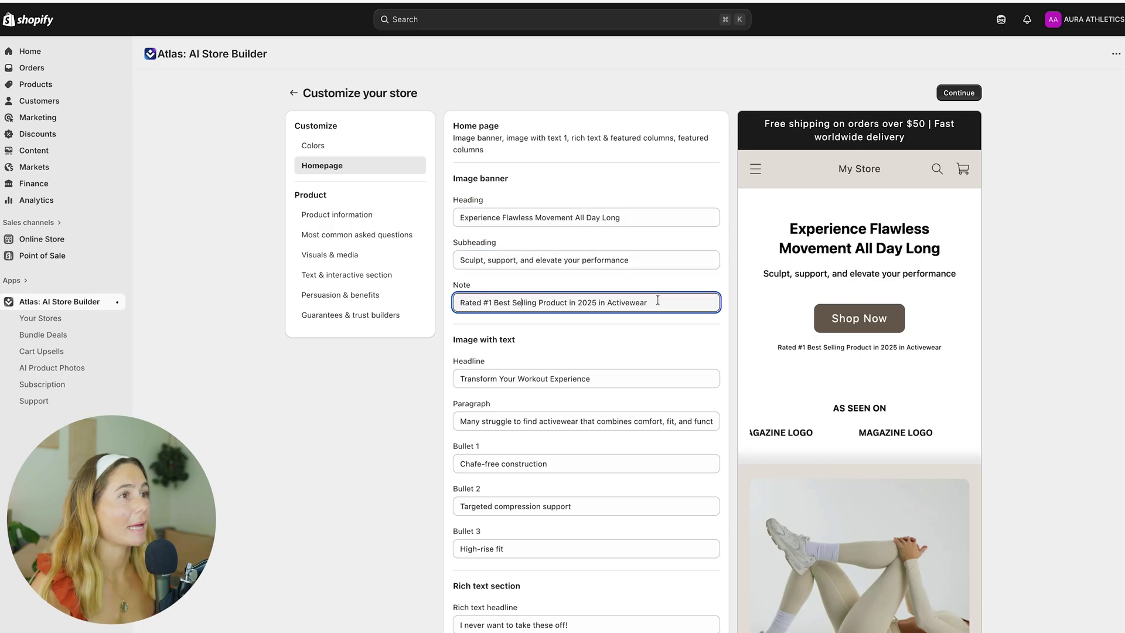
scroll(609, 307, down, 2)
click(641, 303)
click(555, 345)
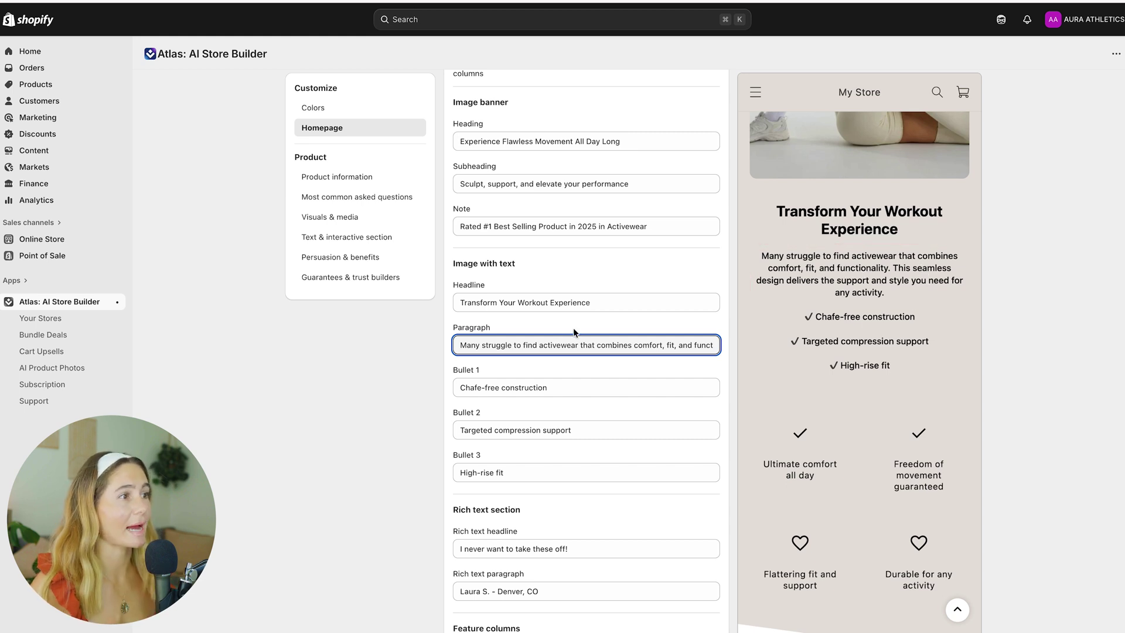
scroll(586, 320, down, 5)
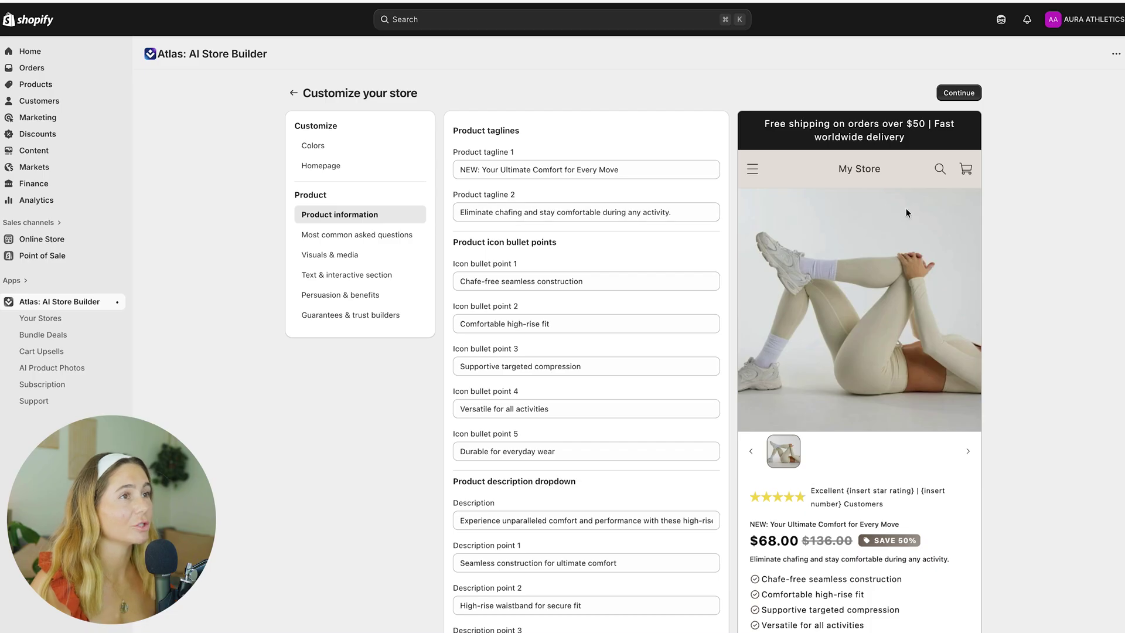
Look through the product page preview alongside the product information, including the benefit icons and customer results section.
scroll(906, 212, down, 20)
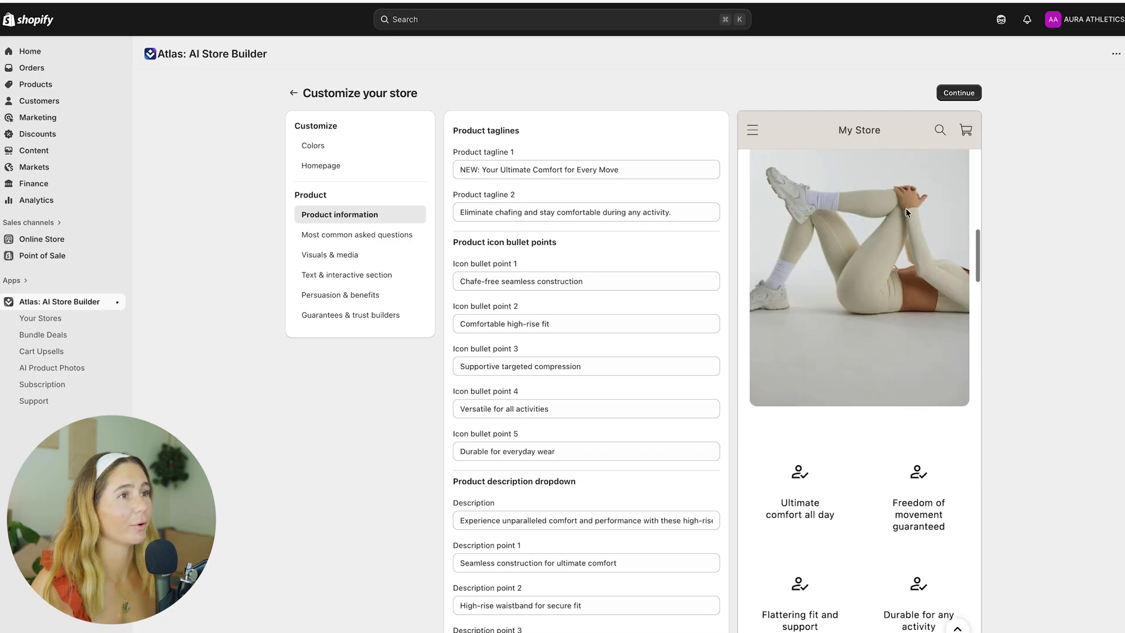
scroll(906, 213, down, 5)
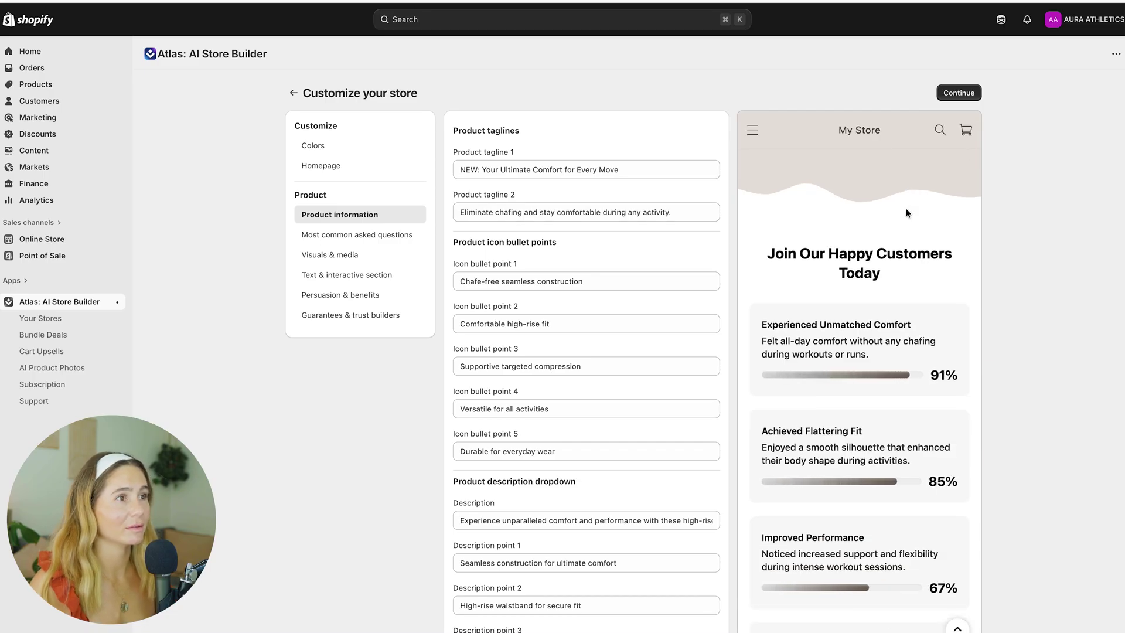
scroll(905, 213, down, 5)
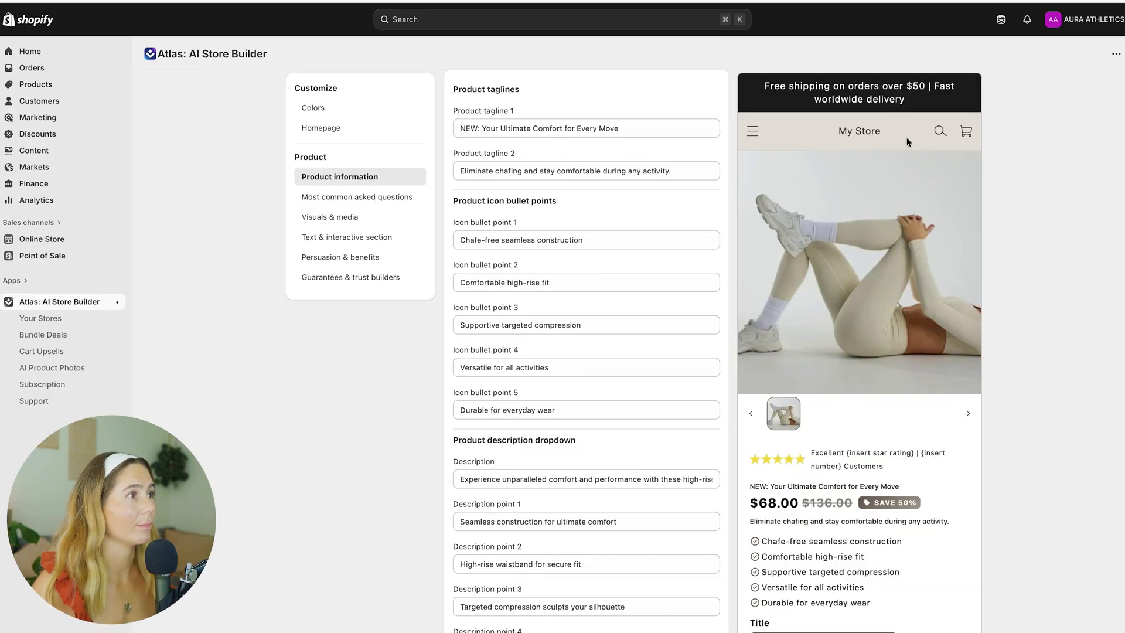
Review the most common asked questions for the leggings, focusing on the first question and its answer.
click(352, 198)
click(563, 132)
drag(456, 127, 739, 133)
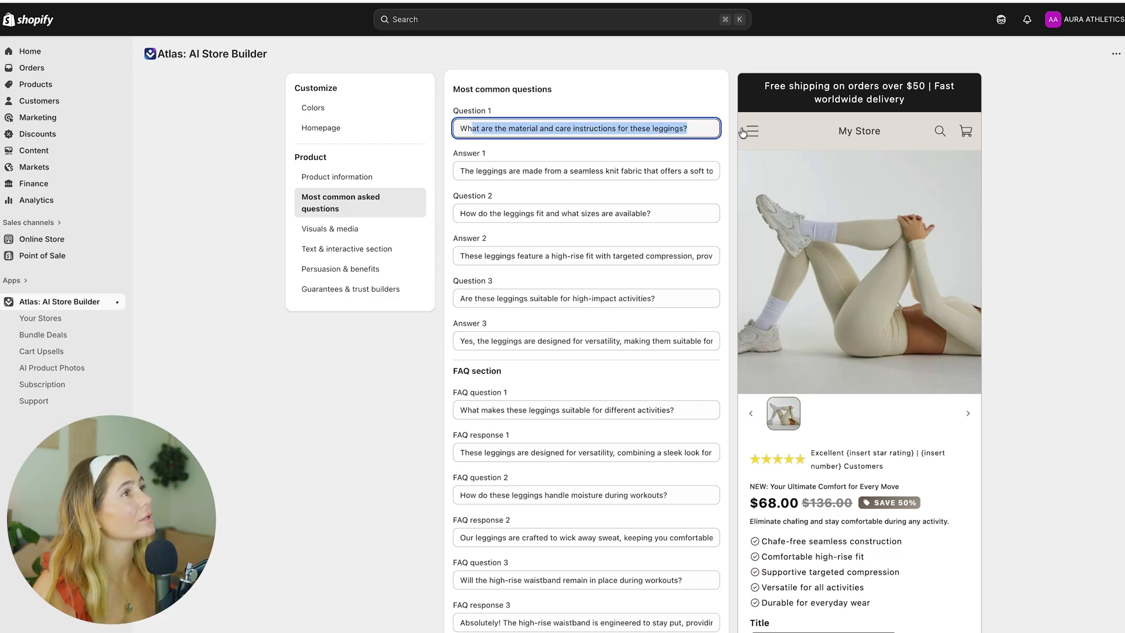
click(544, 176)
key(super+a)
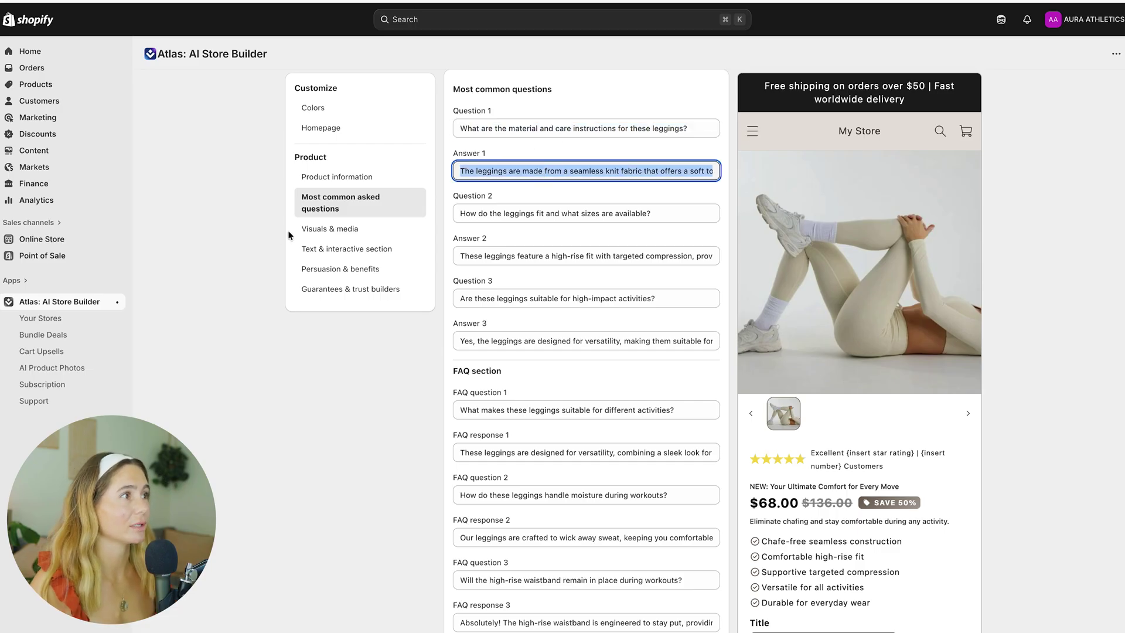
Check the visuals, persuasion and guarantee sections, and proceed from store customization with the generated content.
click(345, 228)
click(340, 294)
click(357, 313)
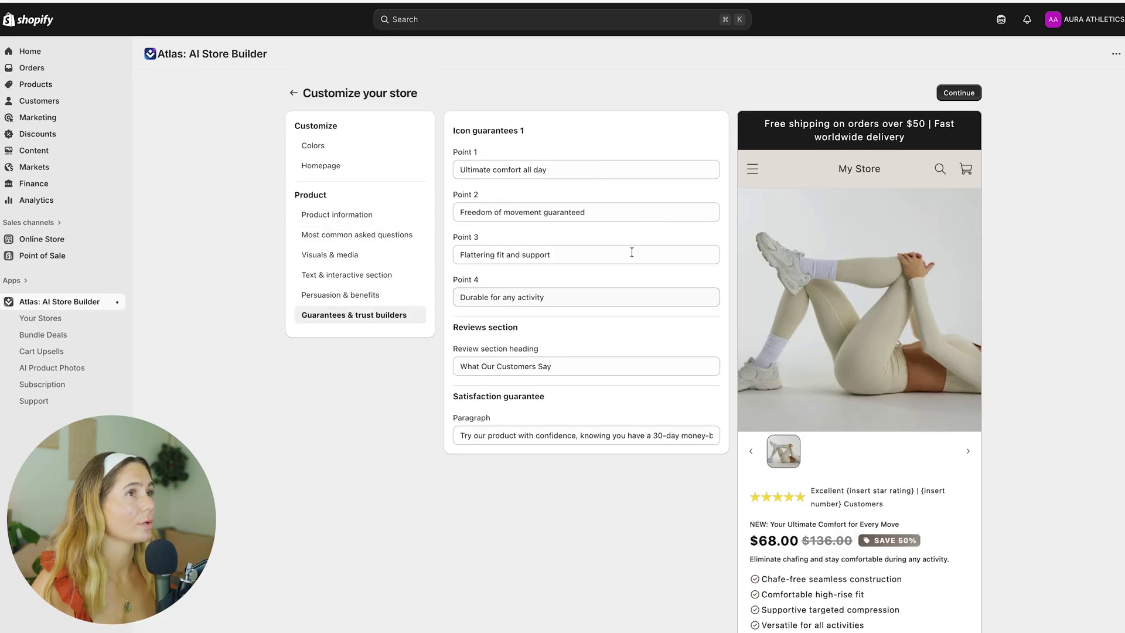
click(976, 93)
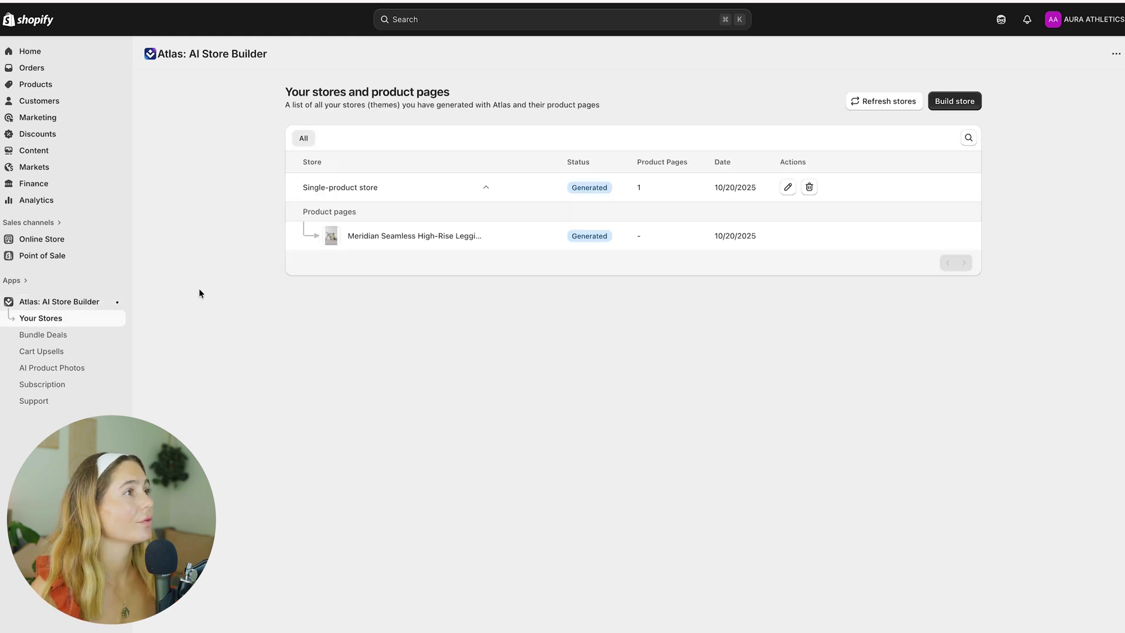
Look over Atlas's bundle deals, cart upsells, AI product photos and support pages.
click(34, 341)
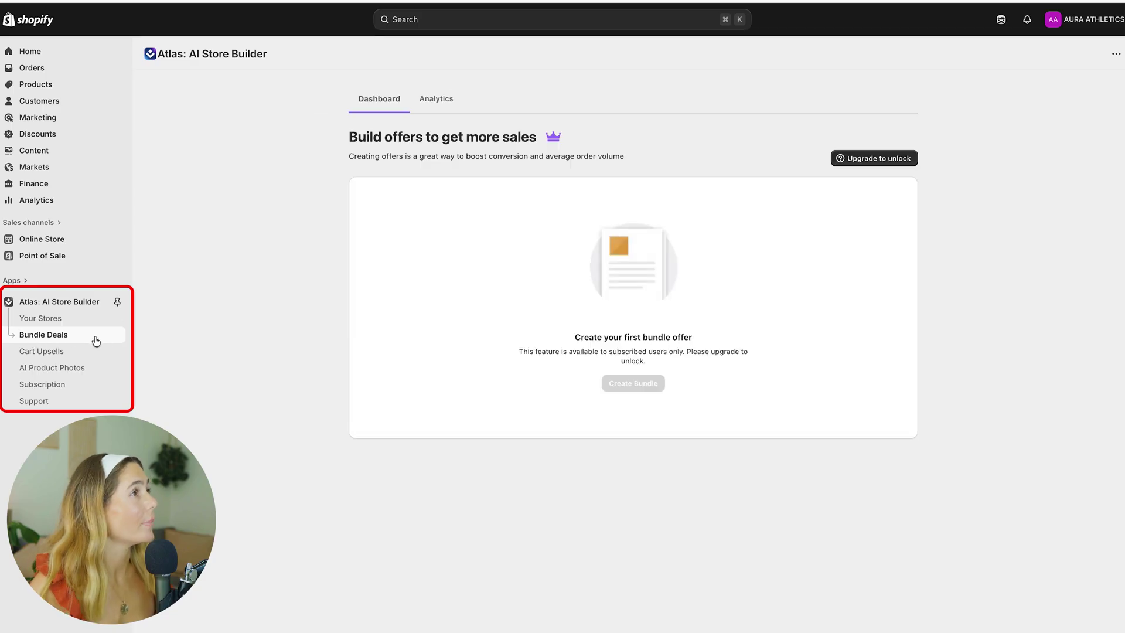
click(61, 353)
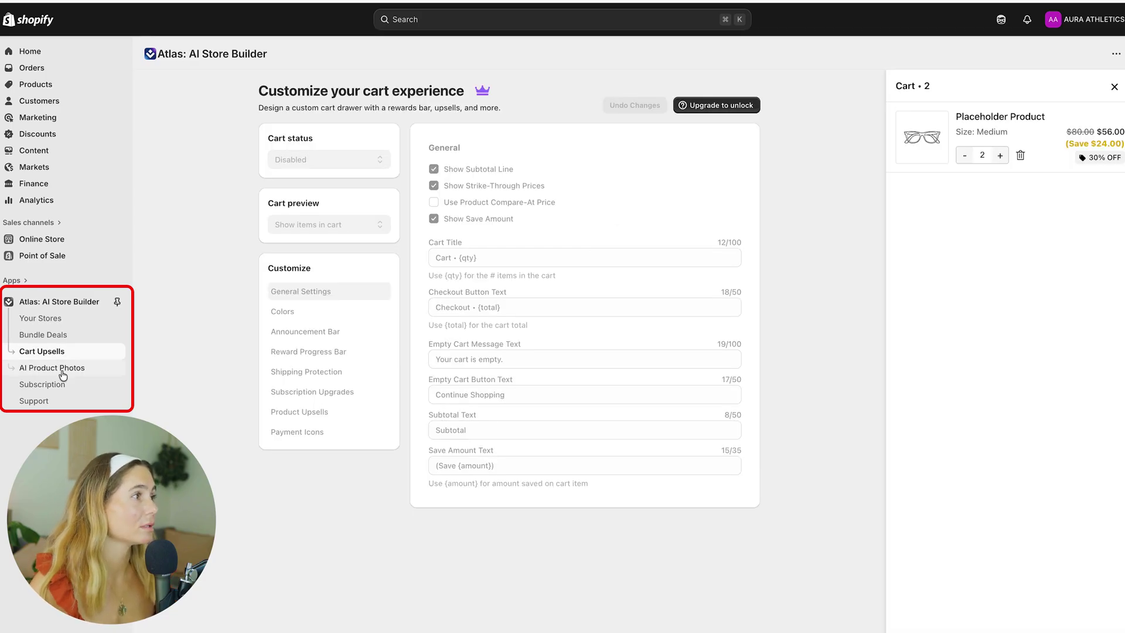
click(63, 374)
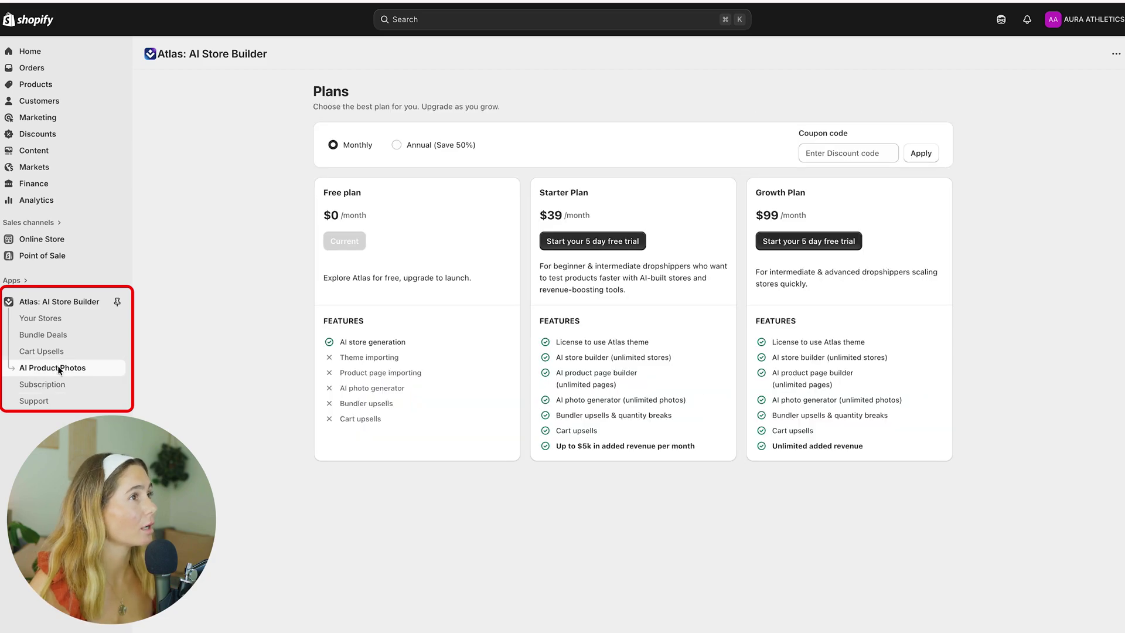
click(59, 400)
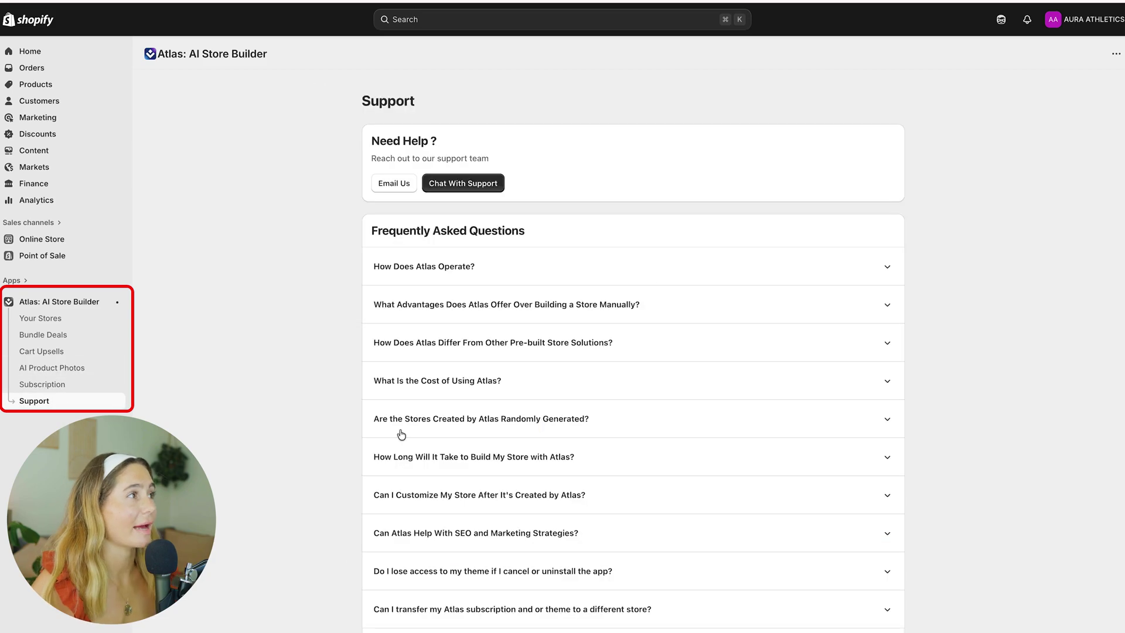